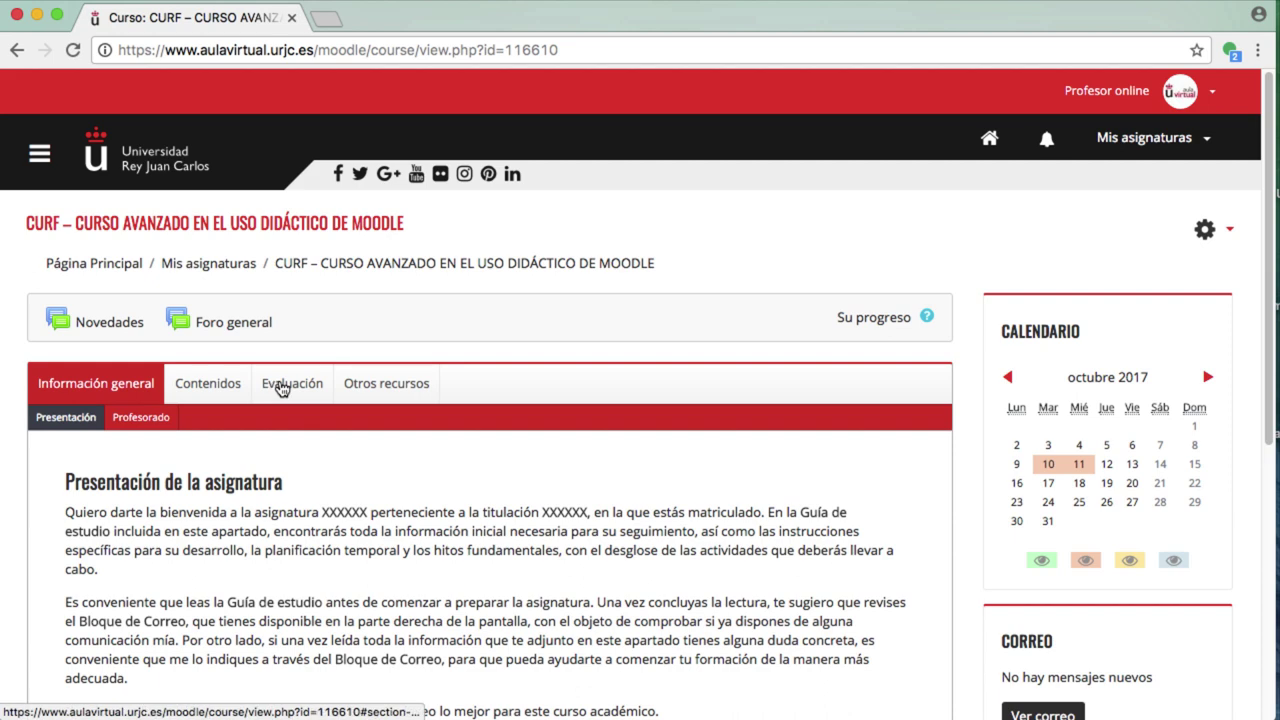
Turn on course editing and add a new Examen activity to the Evaluación section.
left_click(283, 391)
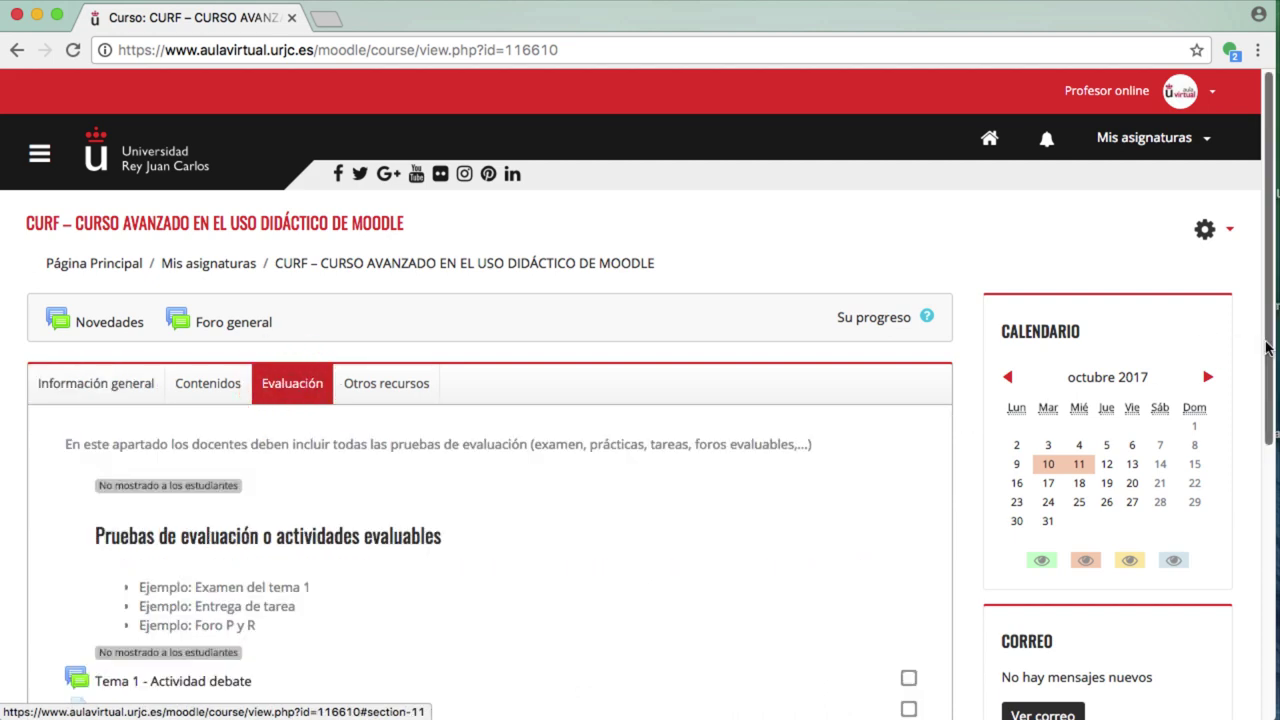
left_click(1205, 229)
left_click(1225, 303)
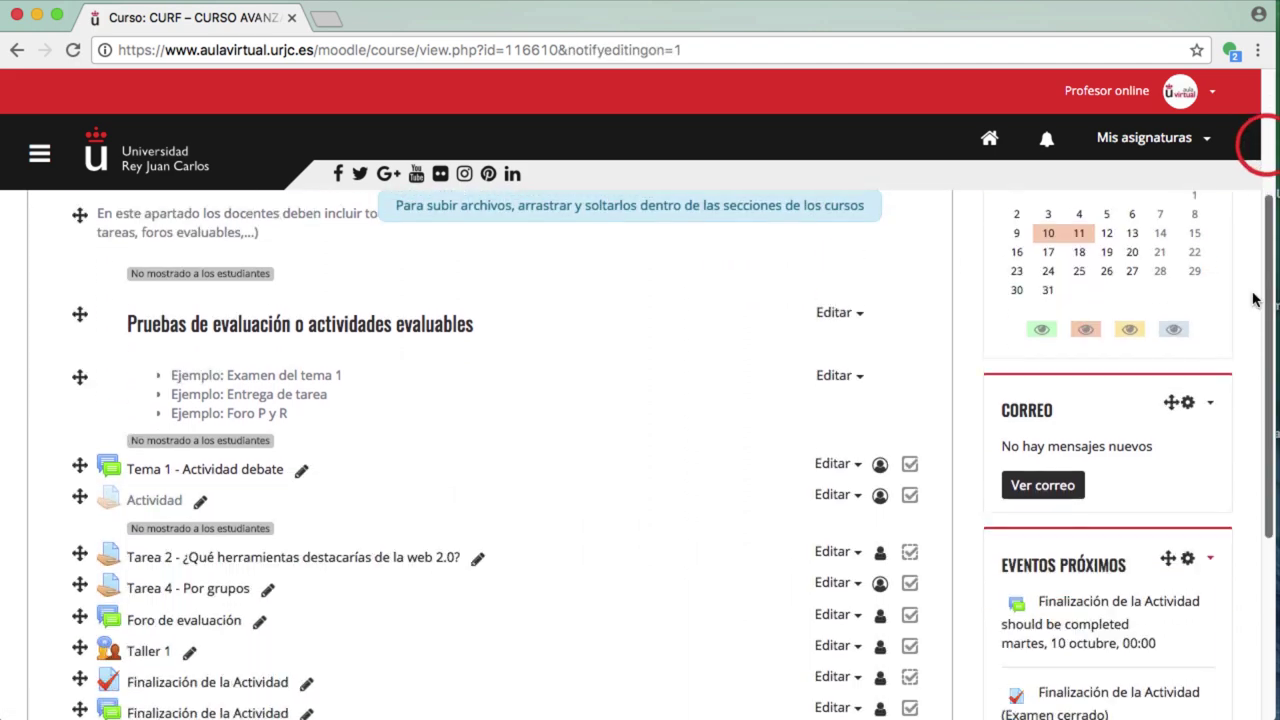
scroll(1253, 300, "down", 3)
left_click(766, 610)
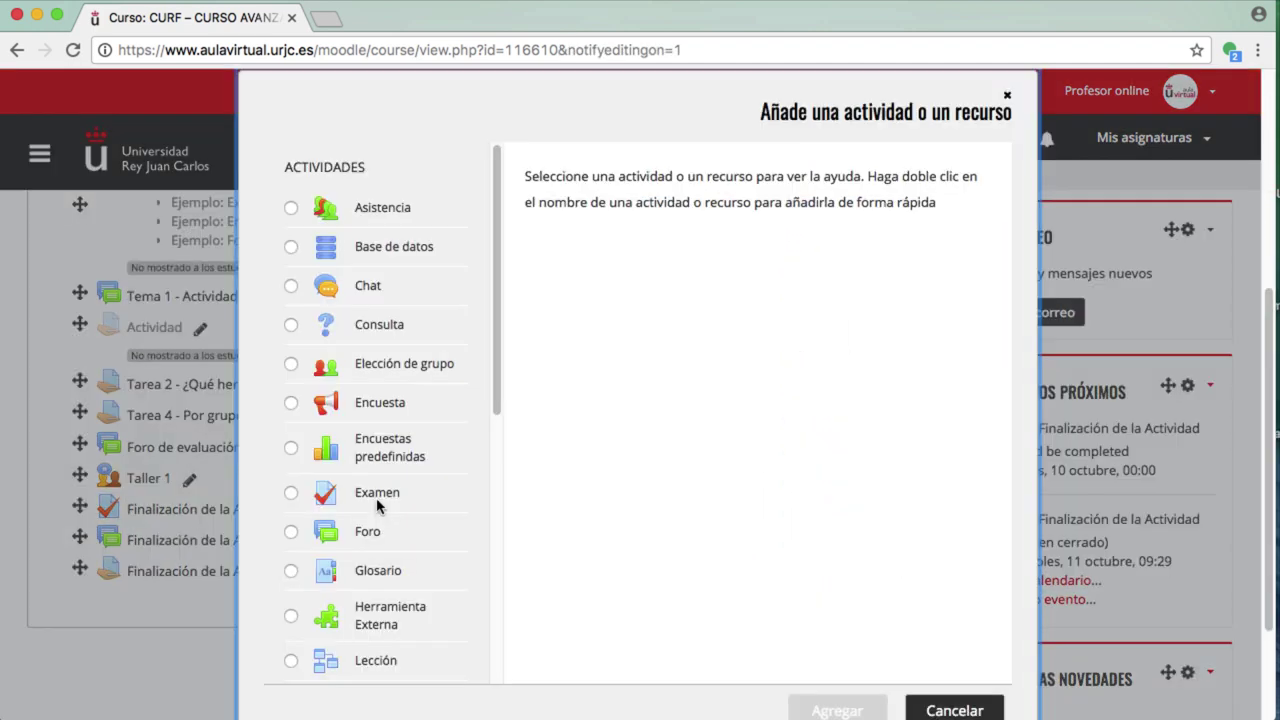
left_click(377, 495)
left_click(833, 708)
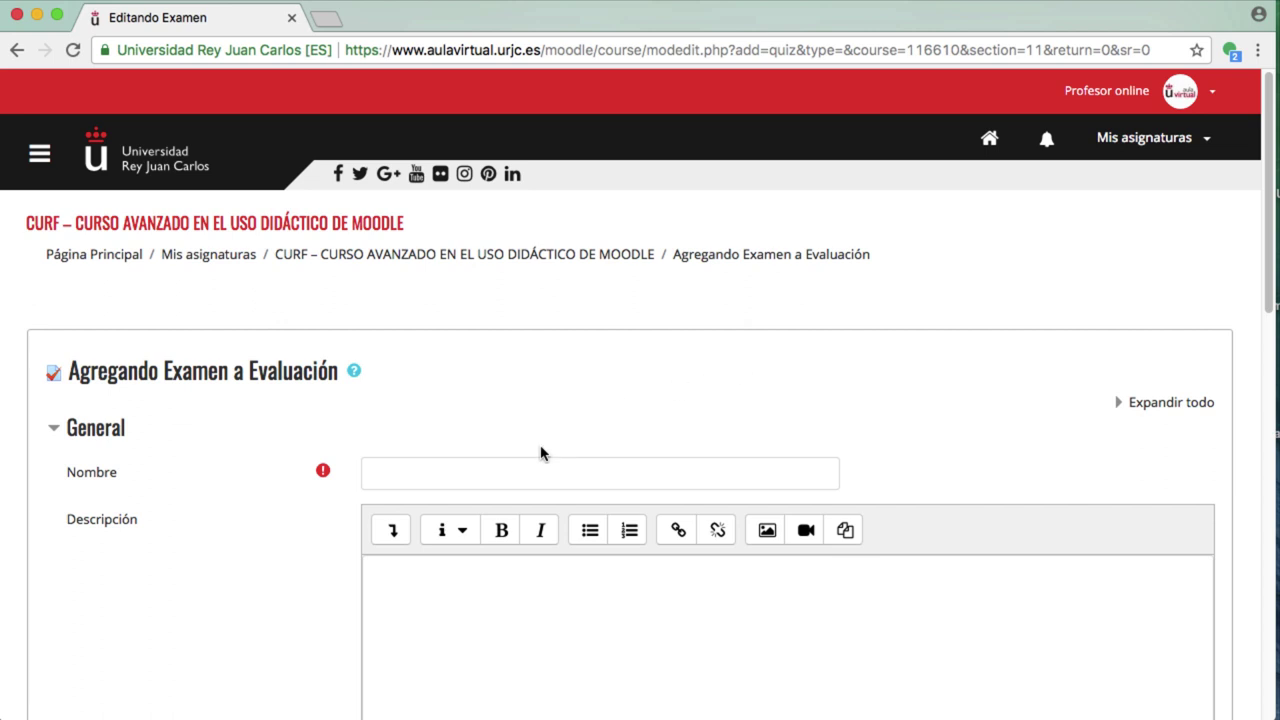
Name the exam "Examen Conceptos generales de Moodle" and place the cursor in its empty description.
left_click(533, 474)
type("Examen ")
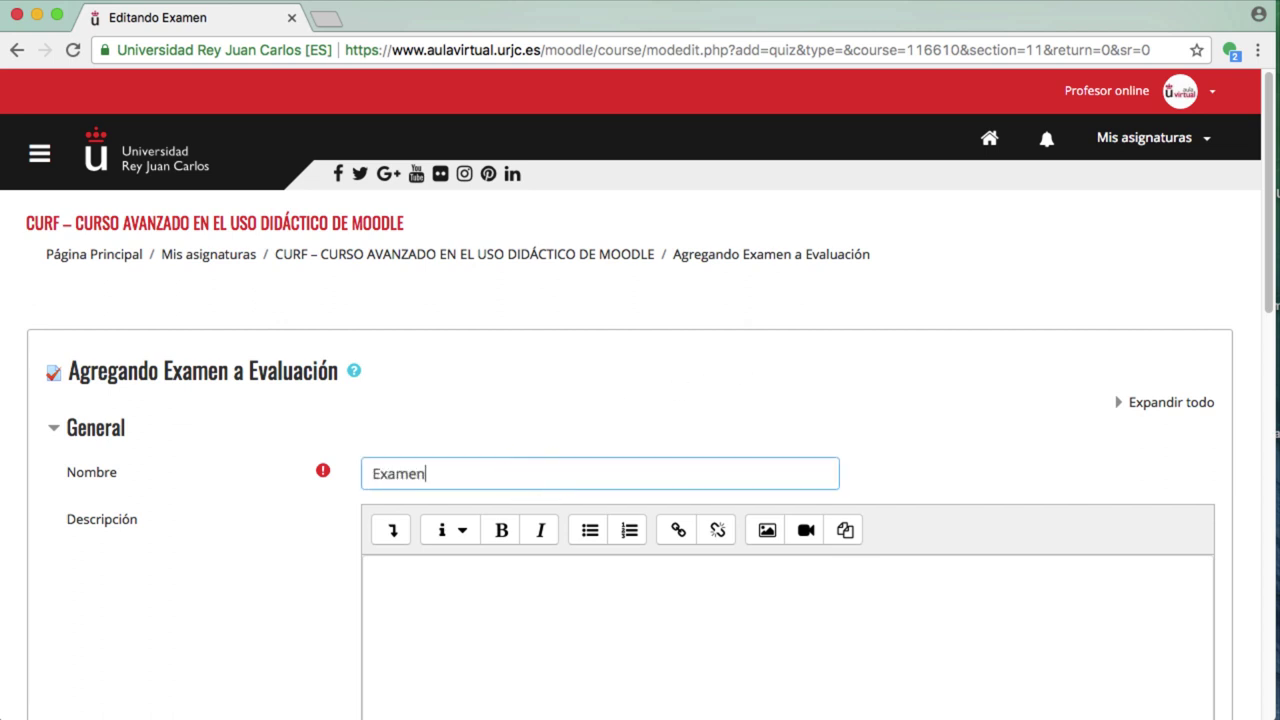
type("Conceptos gener")
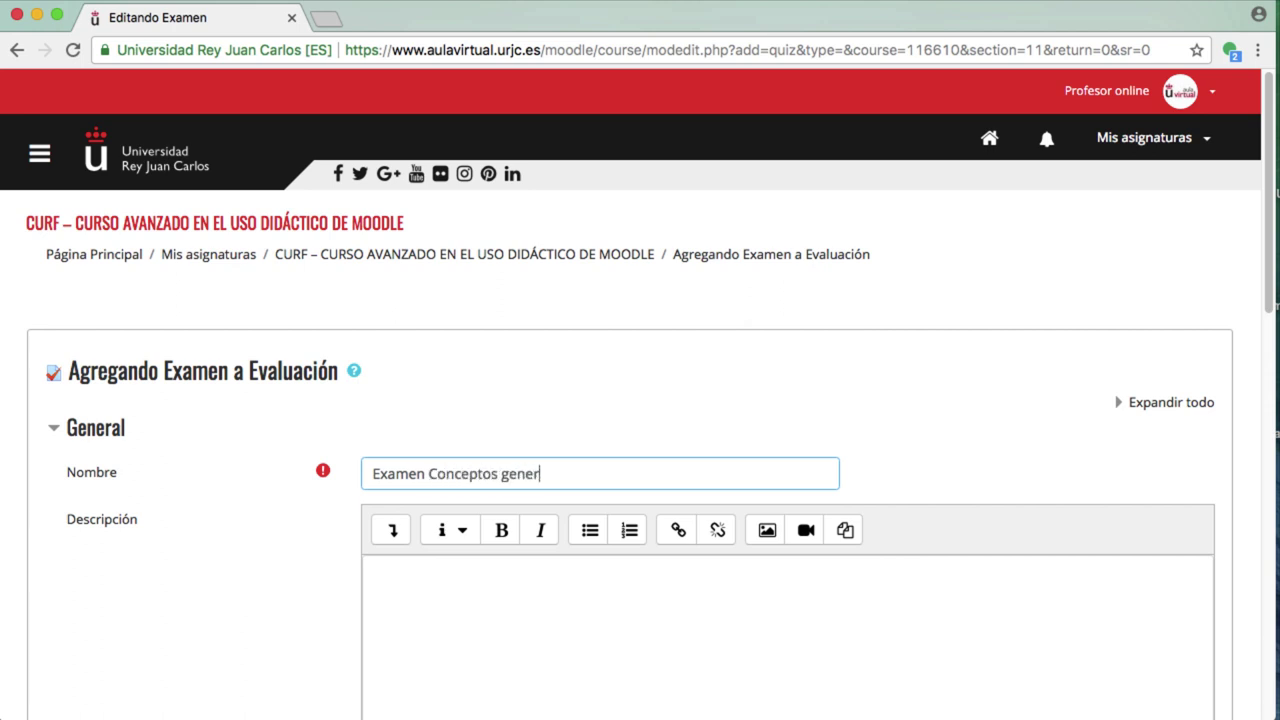
type("ales de Moodle")
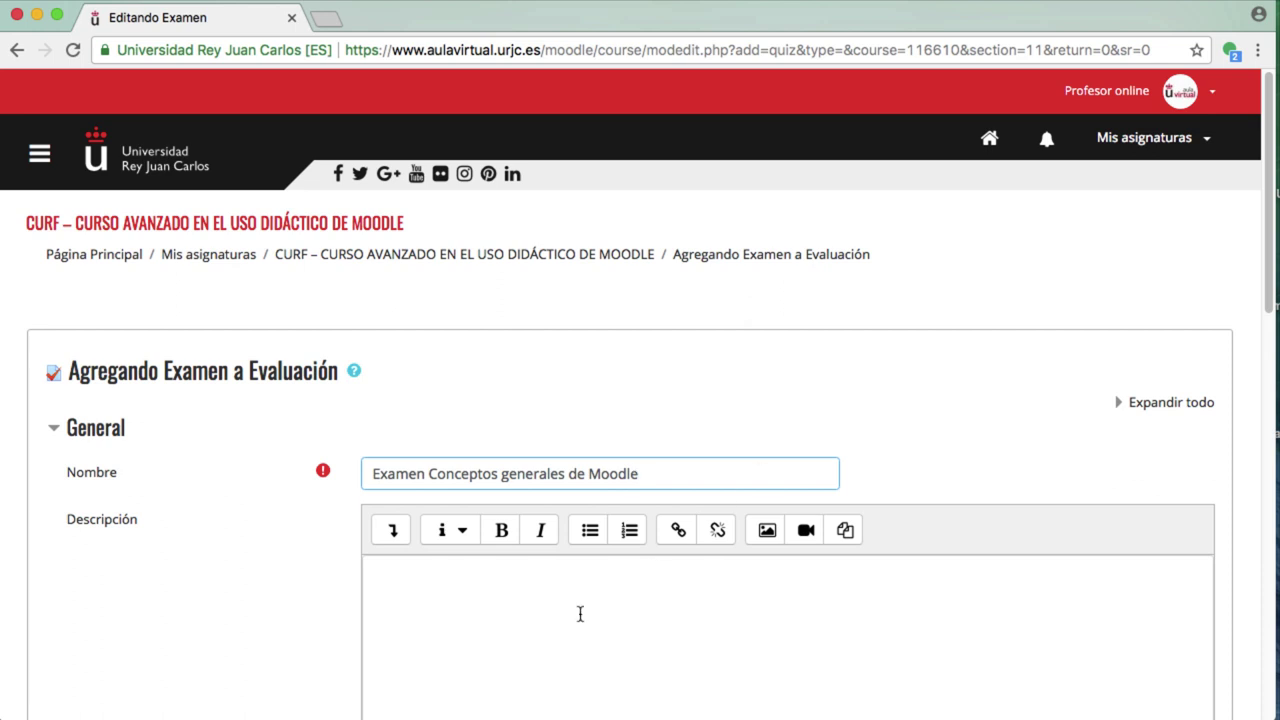
left_click(688, 585)
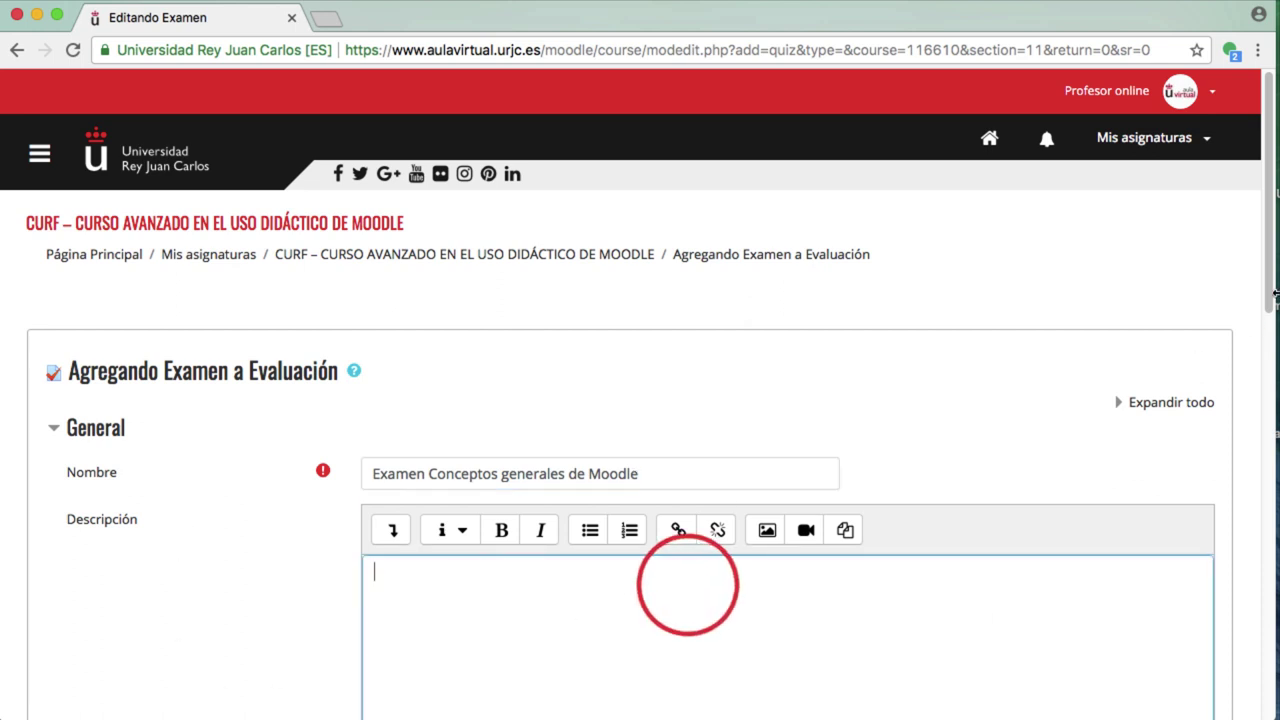
Enable the exam's opening date under Temporalización and set it to 30 septiembre 2017 at 10:00.
scroll(1264, 292, "down", 5)
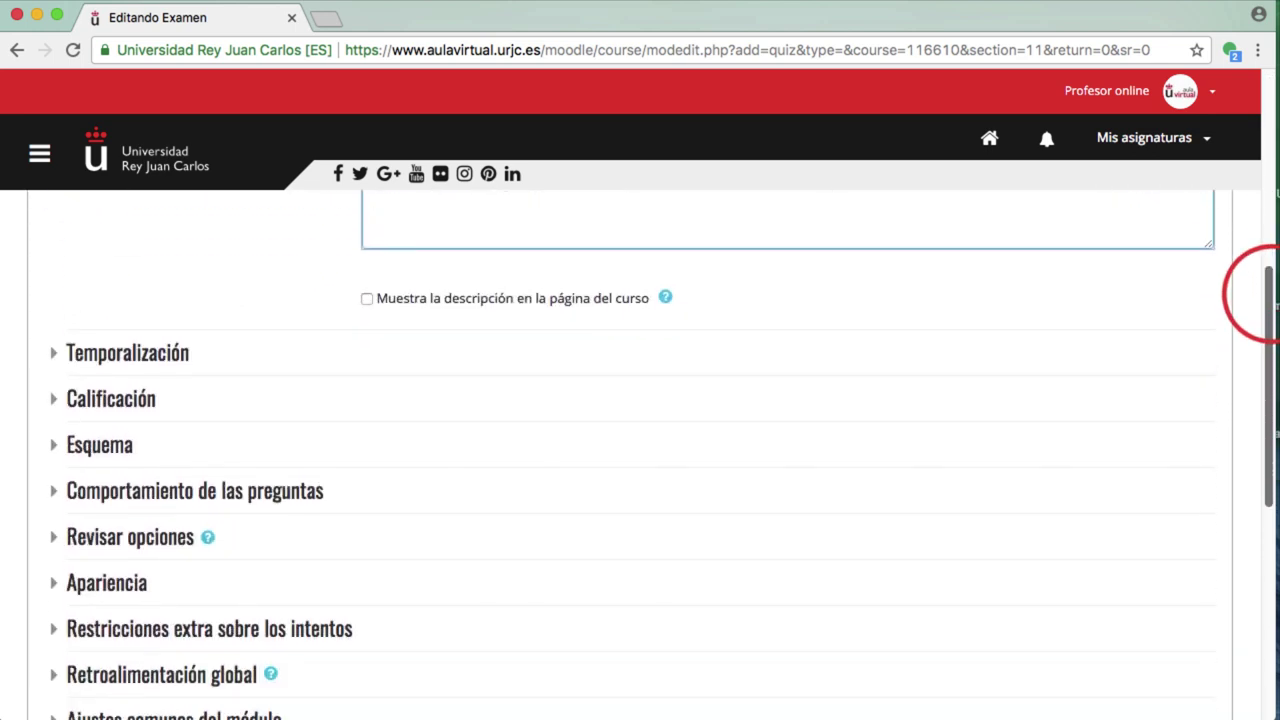
left_click(57, 260)
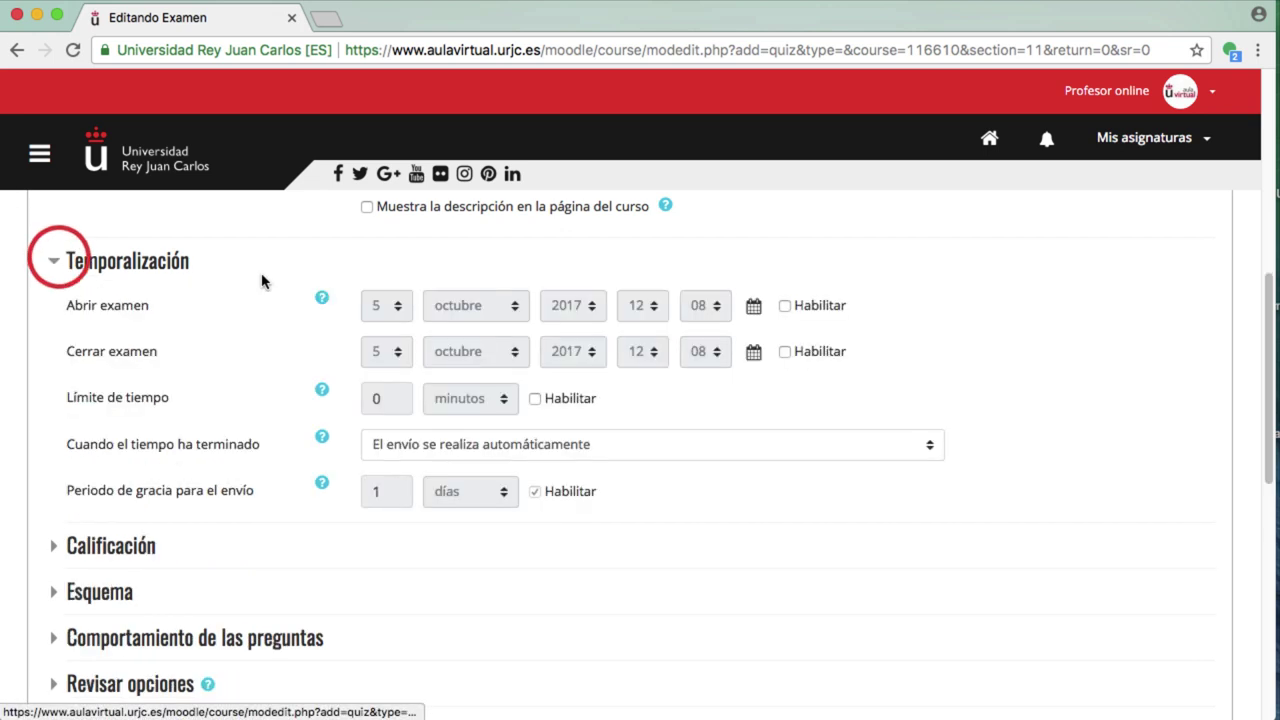
left_click(784, 305)
left_click(385, 305)
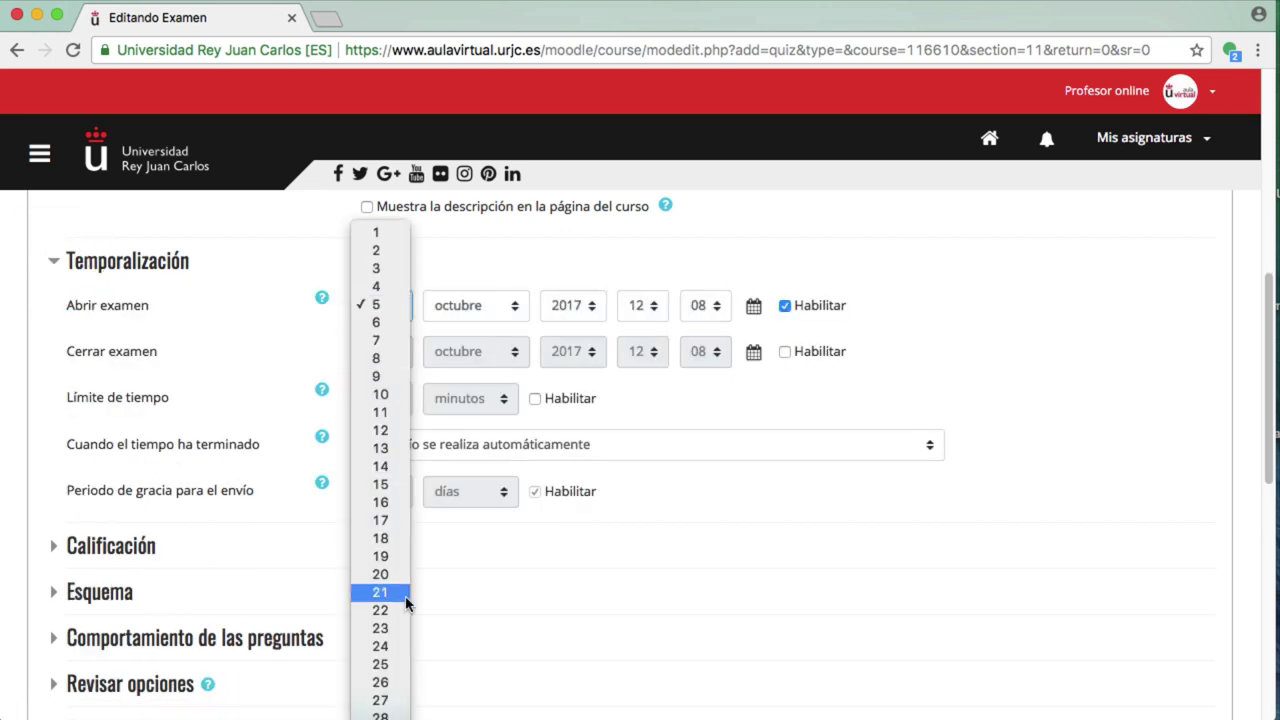
left_click(380, 712)
left_click(466, 314)
left_click(465, 288)
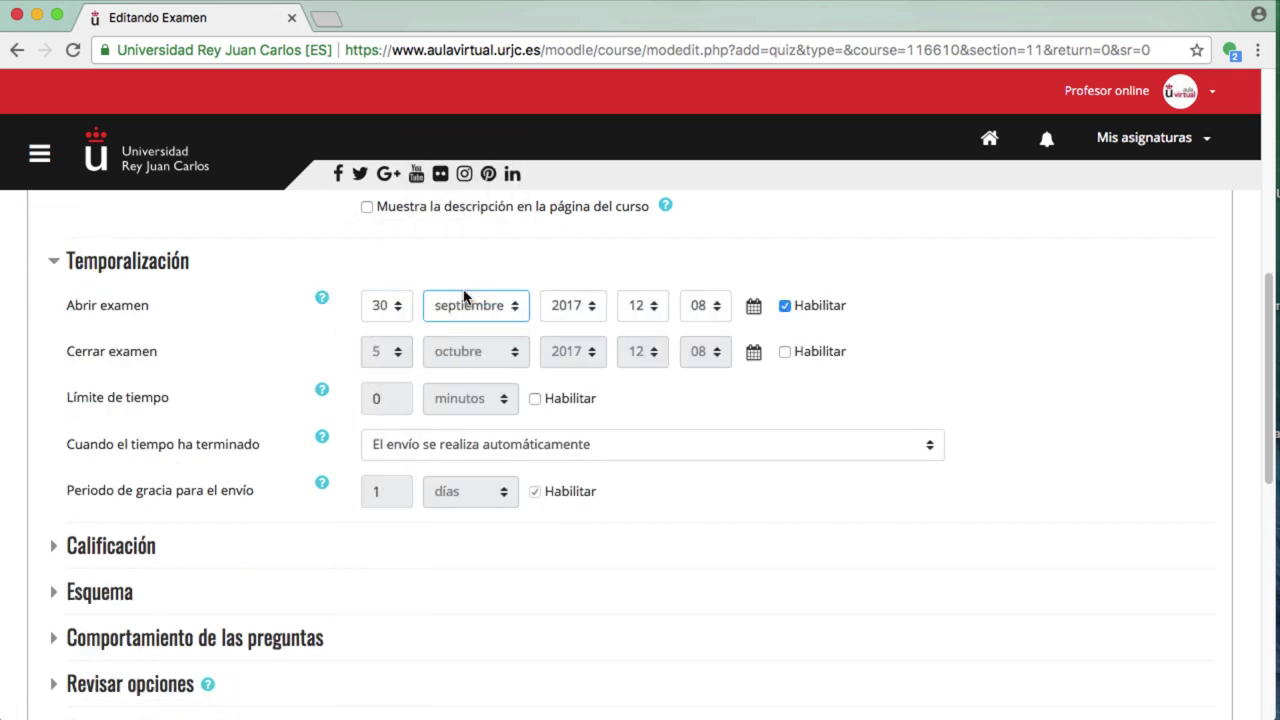
left_click(631, 305)
left_click(640, 274)
left_click(705, 305)
left_click(705, 163)
Enable the exam's closing date and set it to 1 octubre 2017 at 21:00.
left_click(784, 351)
left_click(385, 351)
scroll(385, 600, "down", 3)
left_click(385, 700)
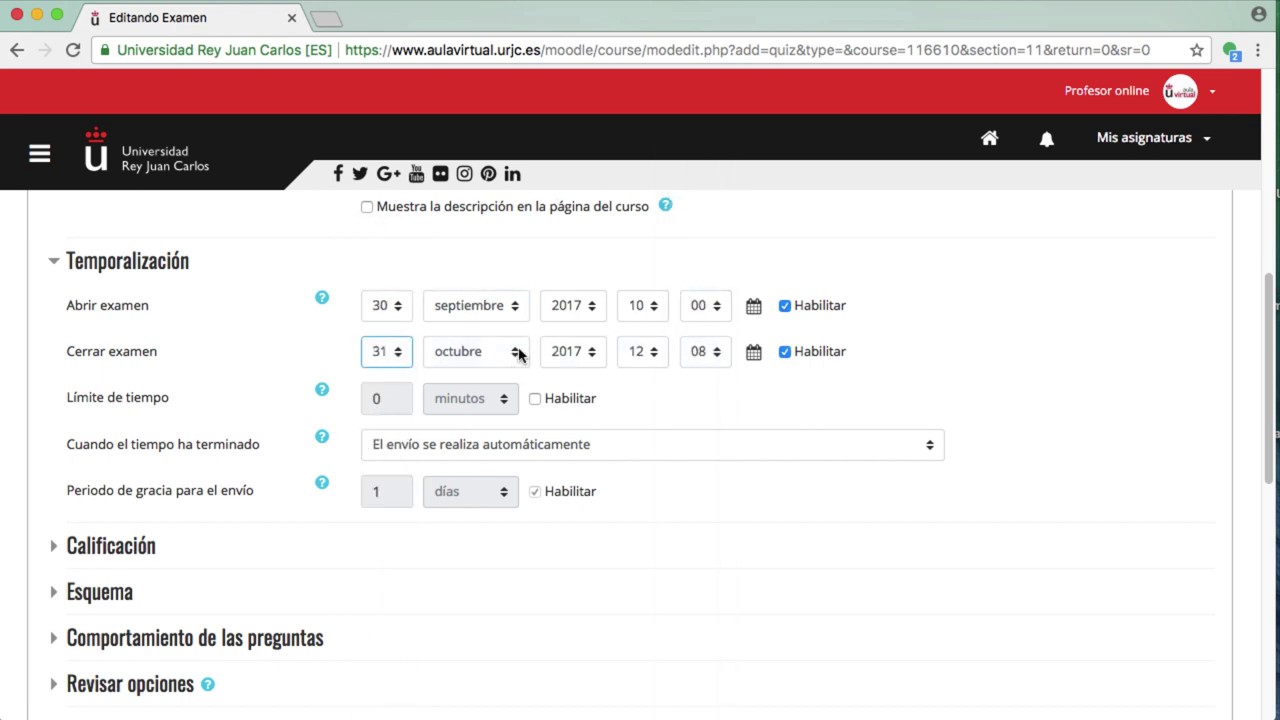
left_click(519, 354)
left_click(437, 331)
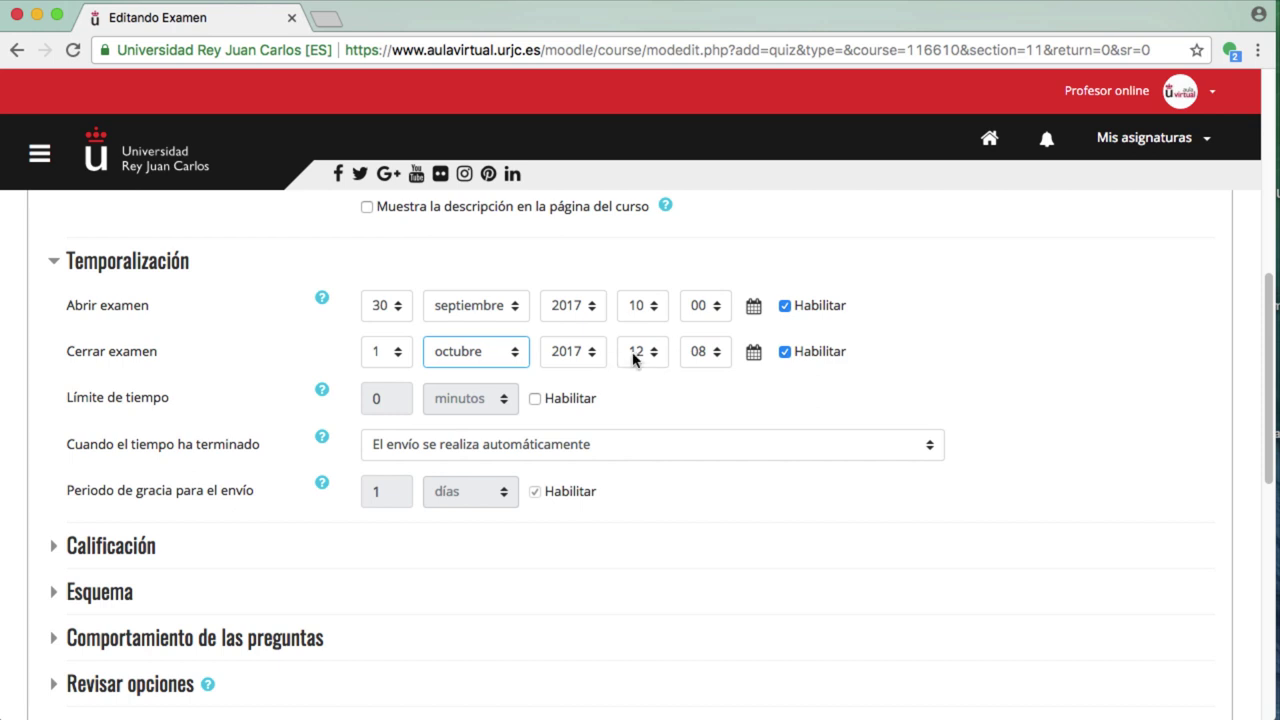
left_click(633, 358)
left_click(637, 515)
left_click(711, 356)
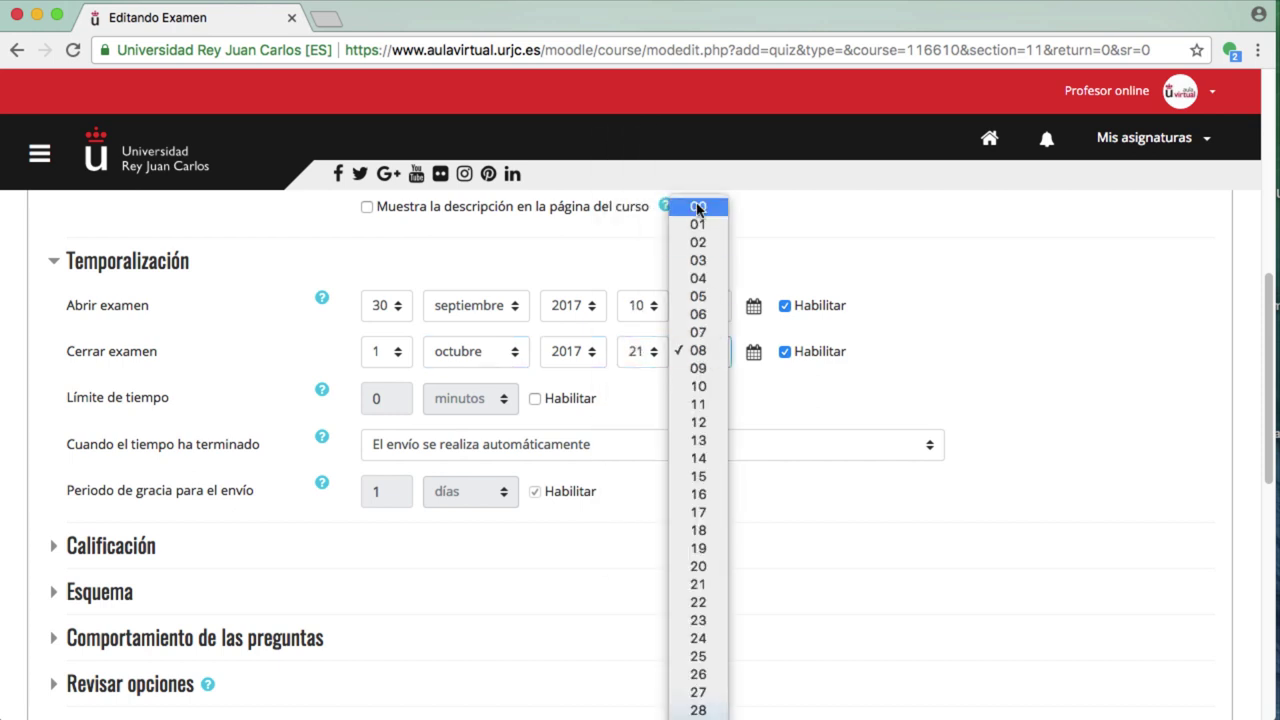
left_click(698, 207)
Enable the exam's time limit and set it to 5 minutos.
left_click(535, 398)
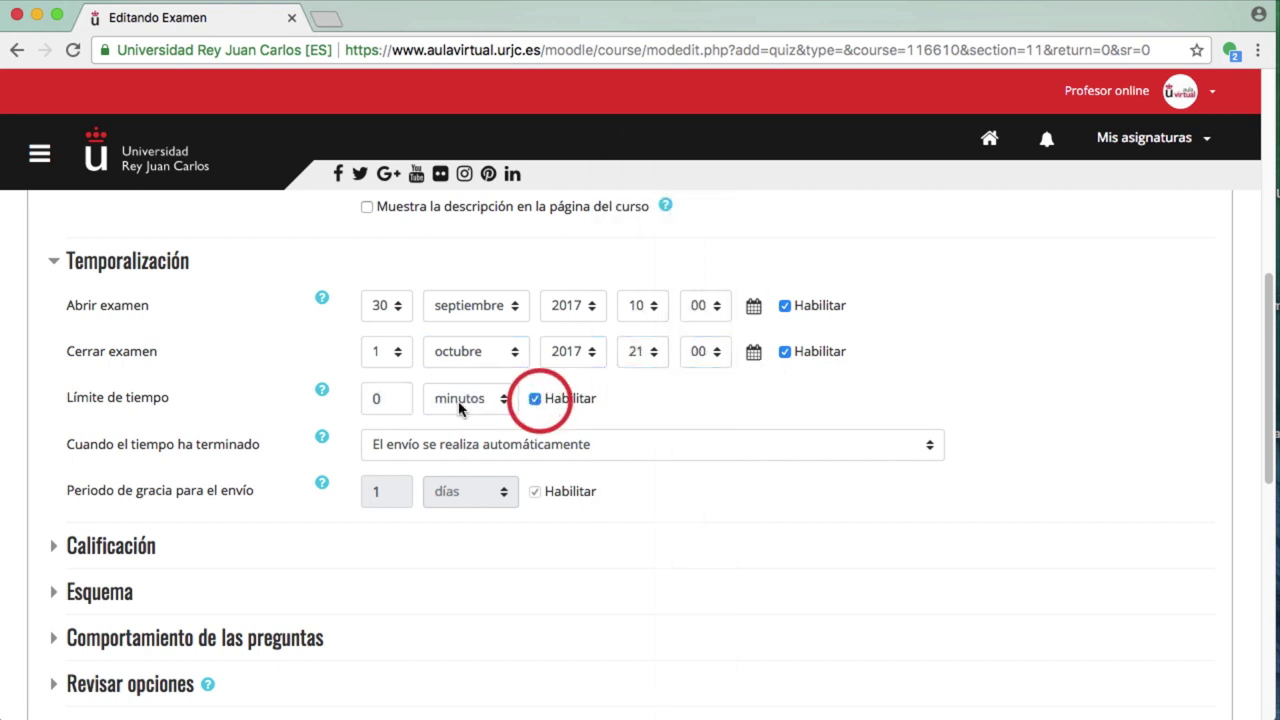
double_click(390, 398)
type("5")
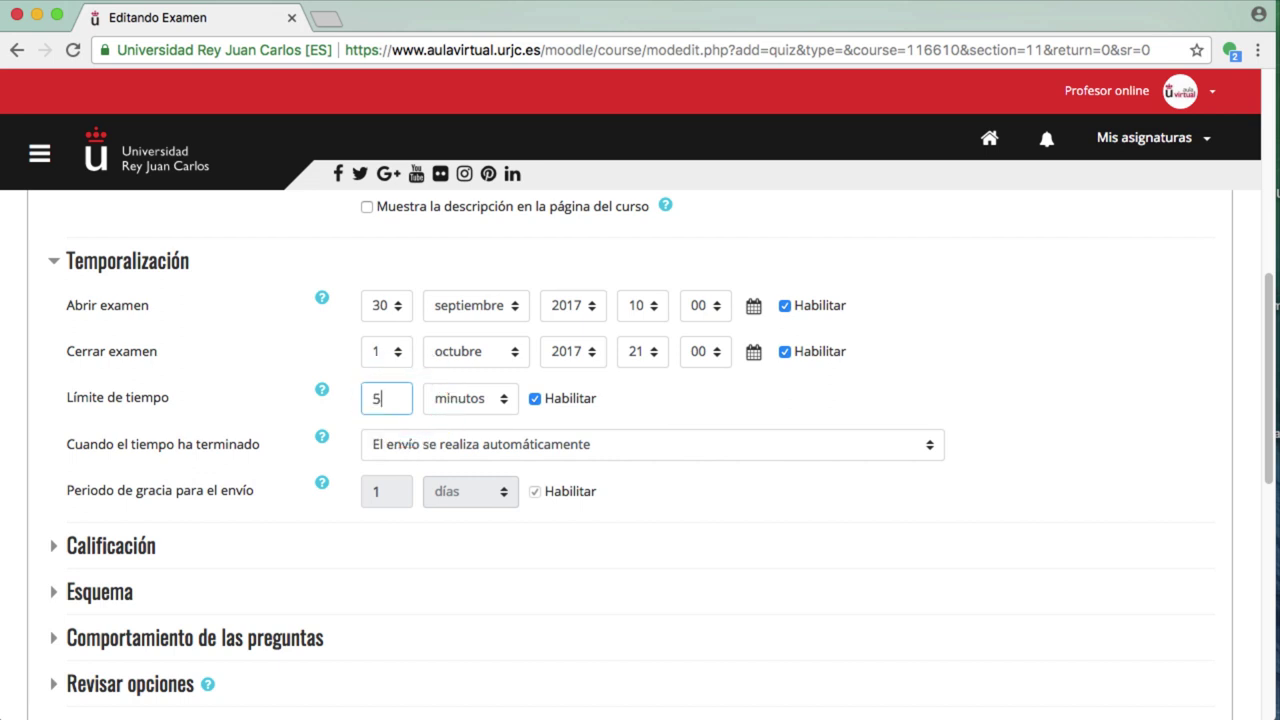
left_click(800, 404)
Allow a grace period for submitting the exam without answering more questions once time expires, and set it to 2 minutos.
left_click(463, 454)
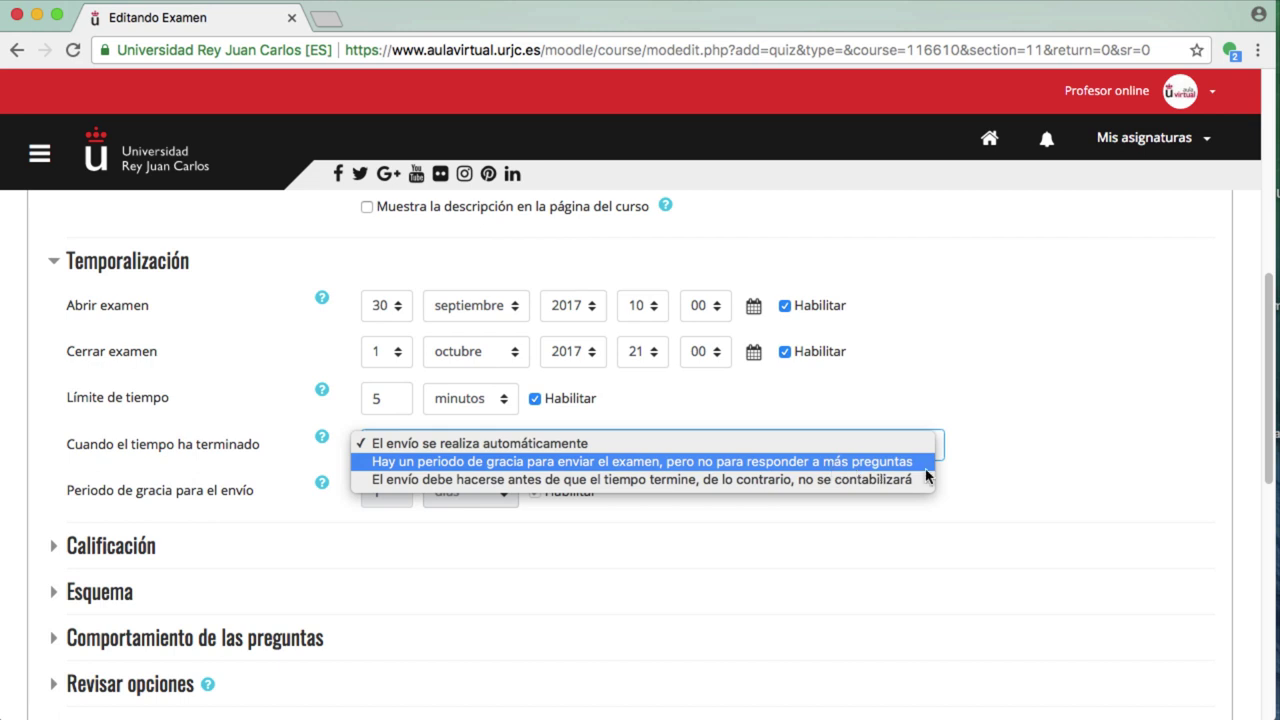
left_click(138, 503)
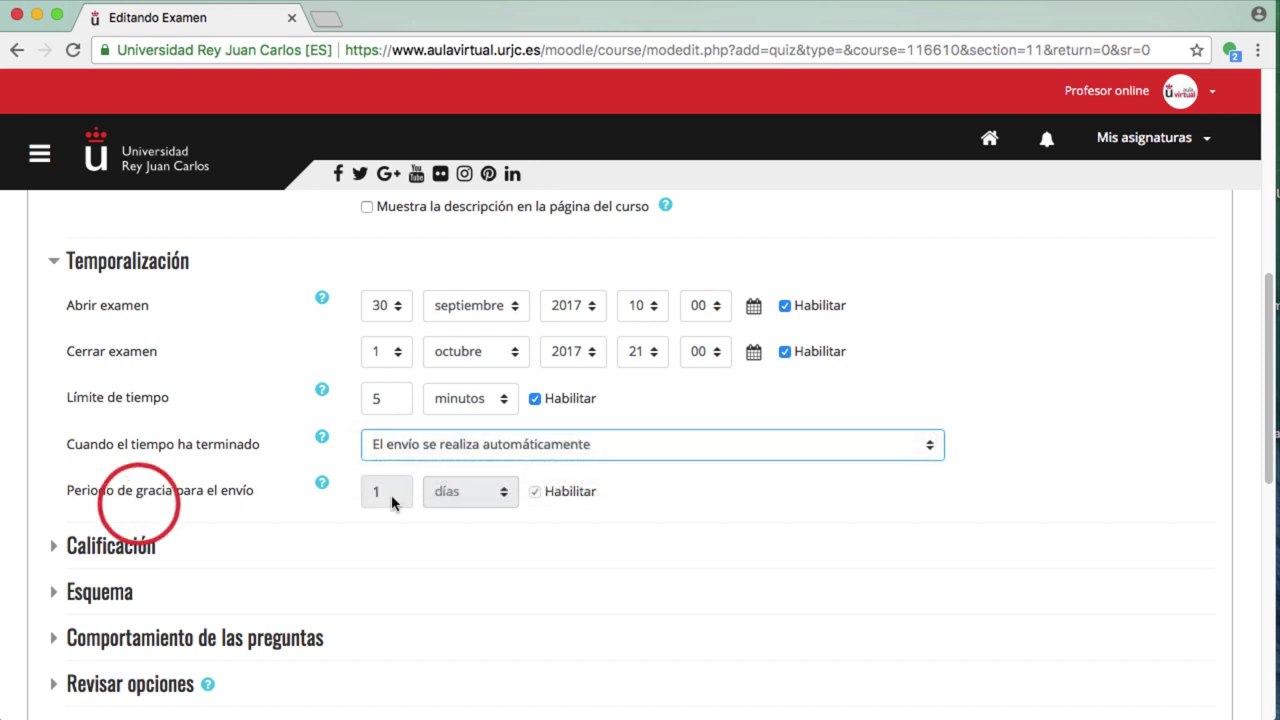
left_click(423, 443)
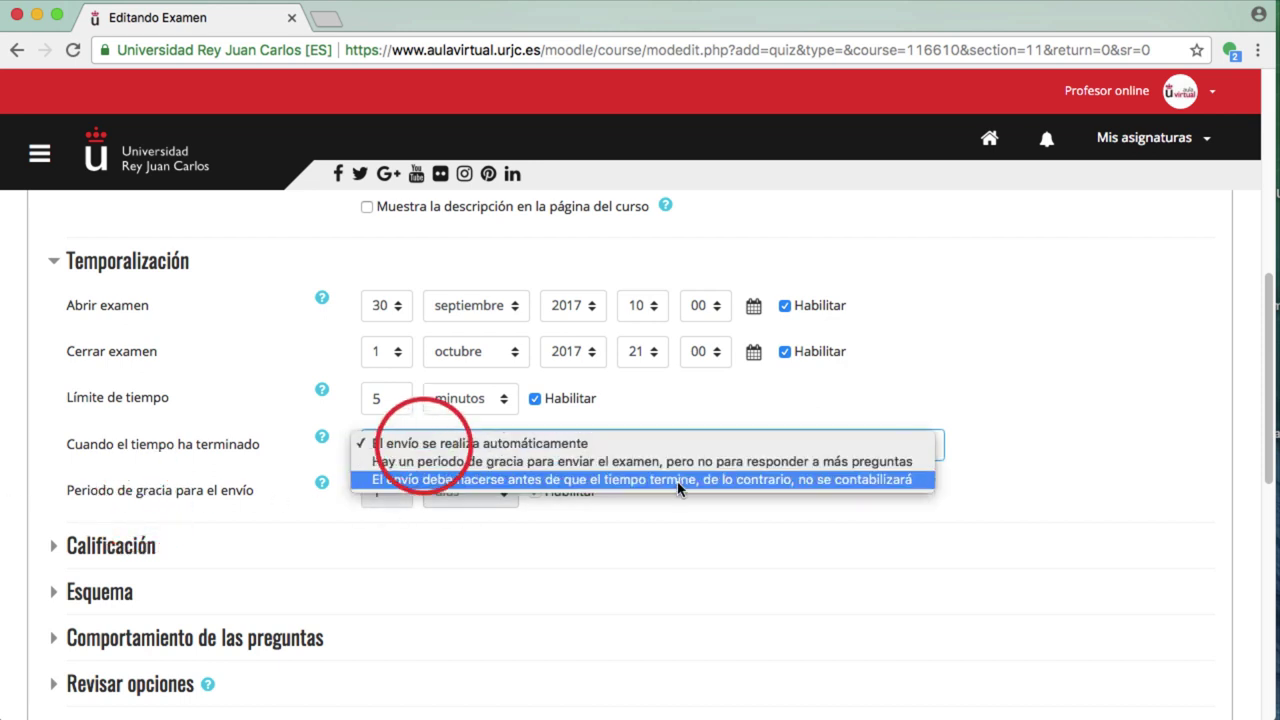
left_click(912, 461)
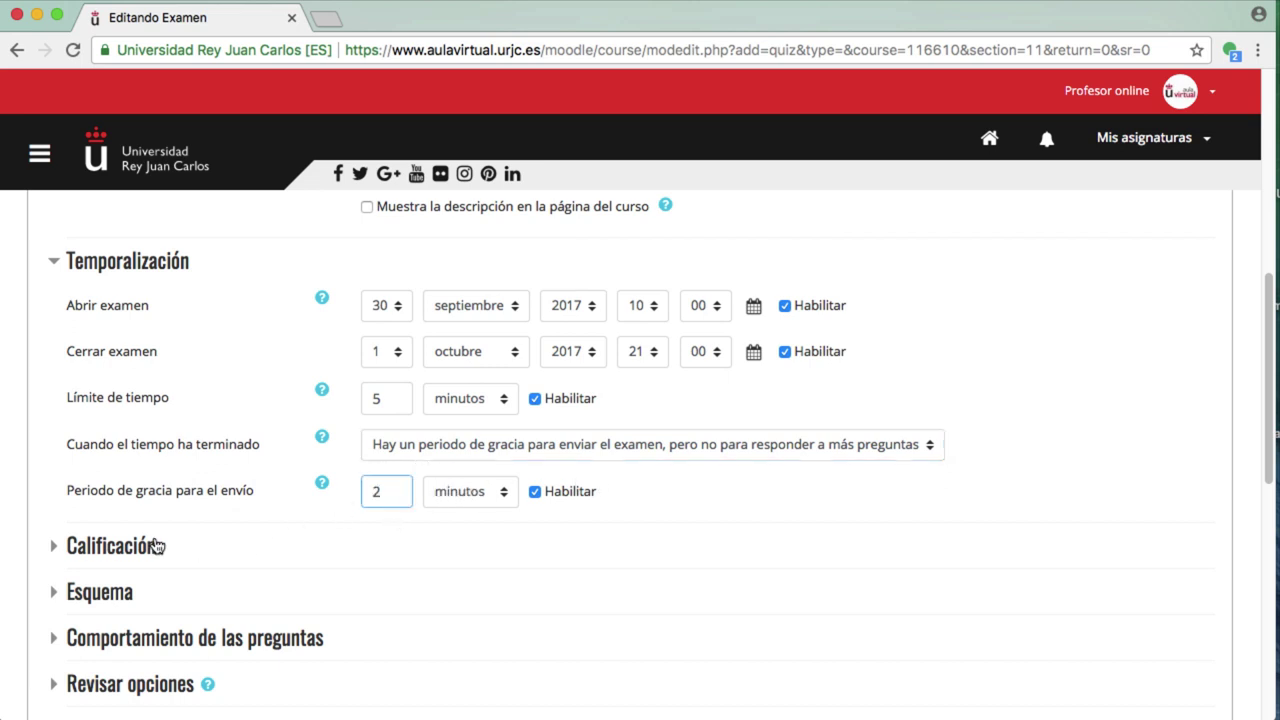
In the Calificación settings, allow 2 attempts and choose Calificación más alta as the grading method.
left_click(115, 545)
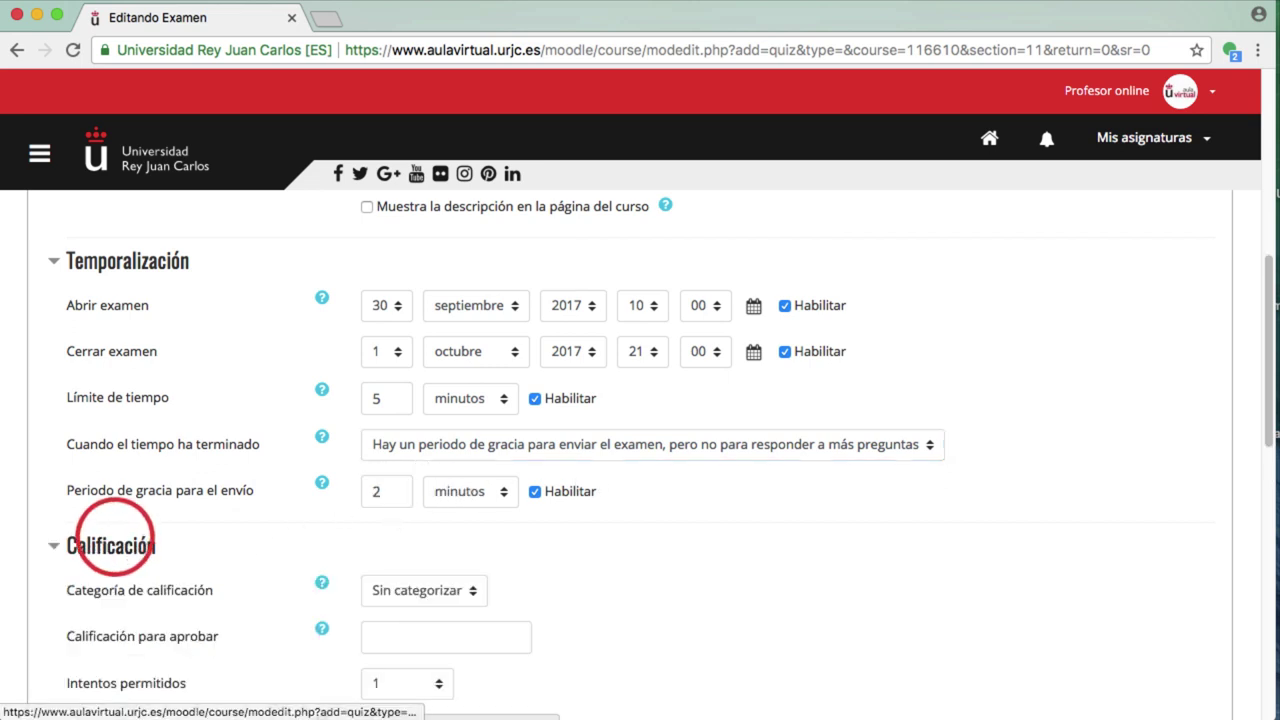
left_click_drag(1264, 322, 1271, 428)
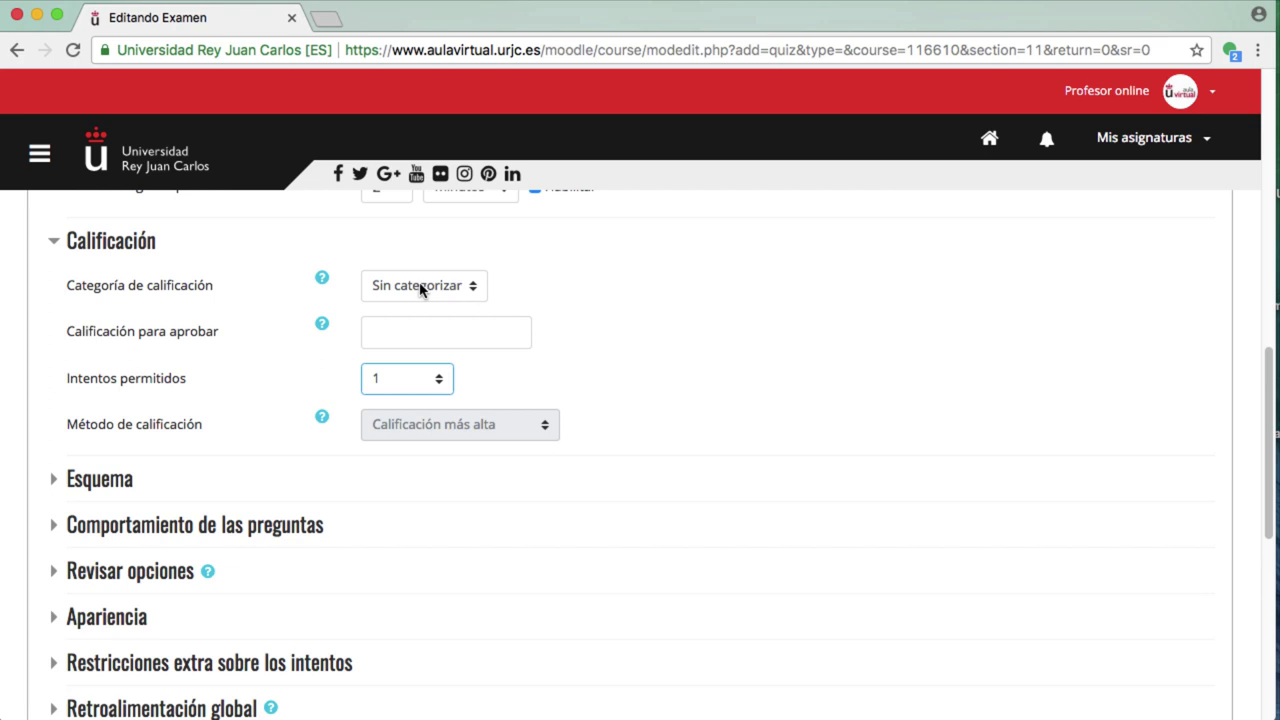
left_click(412, 380)
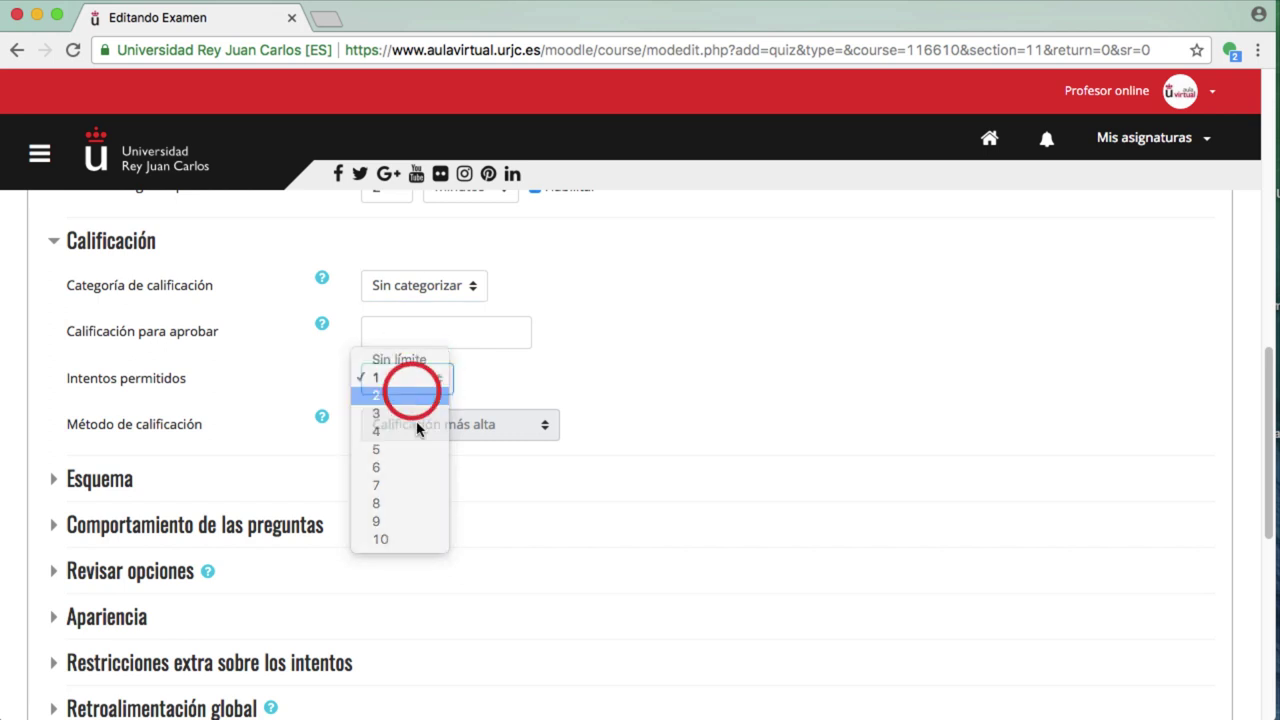
left_click(400, 395)
left_click(416, 424)
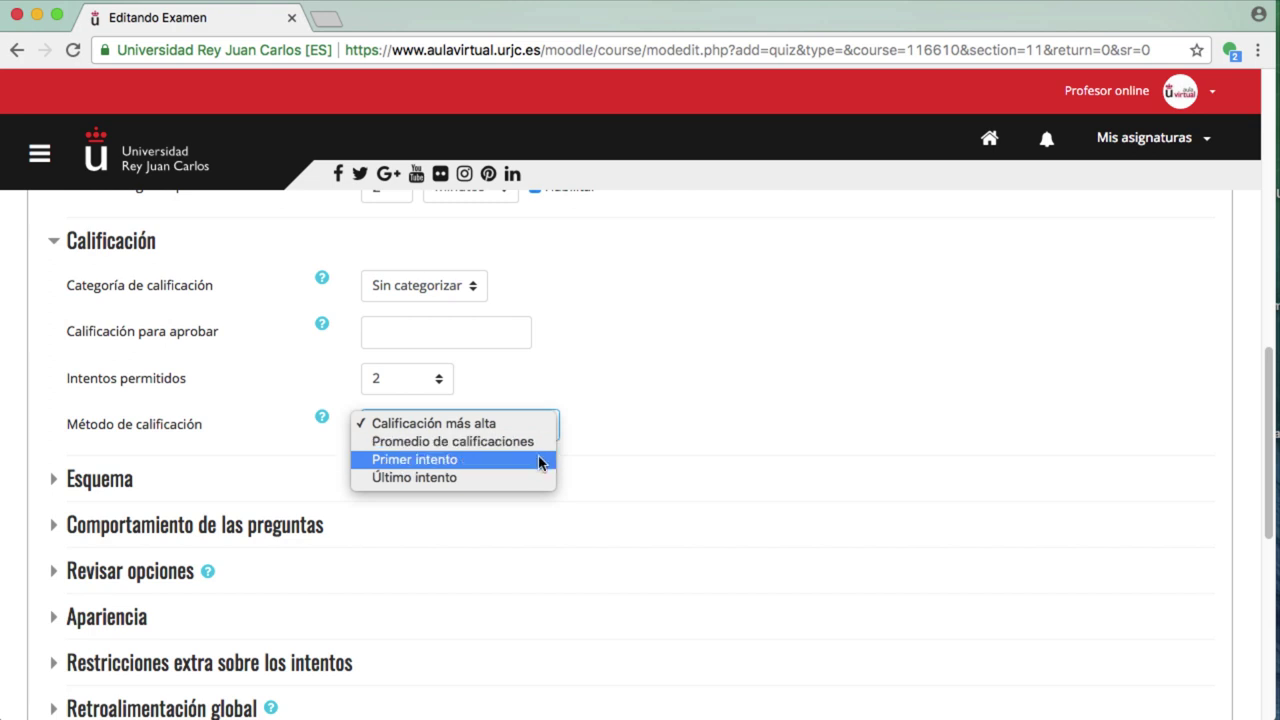
left_click(488, 424)
In the Esquema settings, set Página nueva to "Nunca, todas las preguntas en una página".
left_click(58, 488)
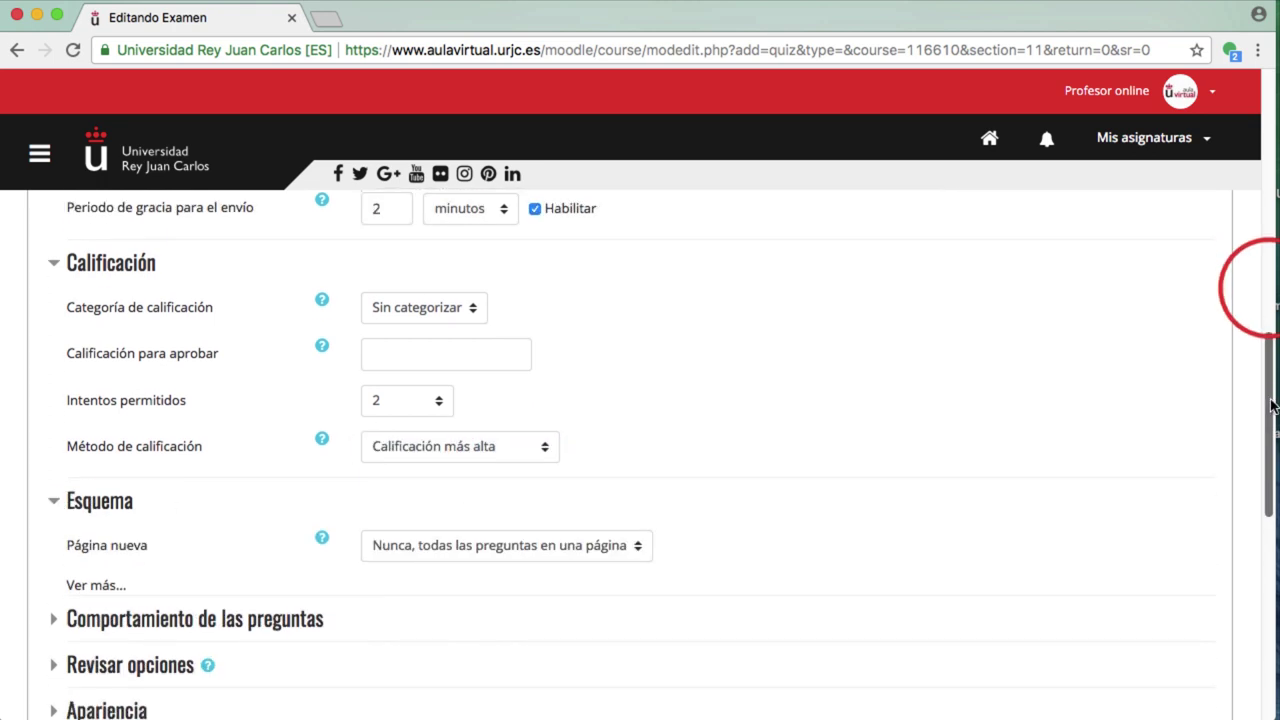
left_click_drag(1268, 286, 1272, 483)
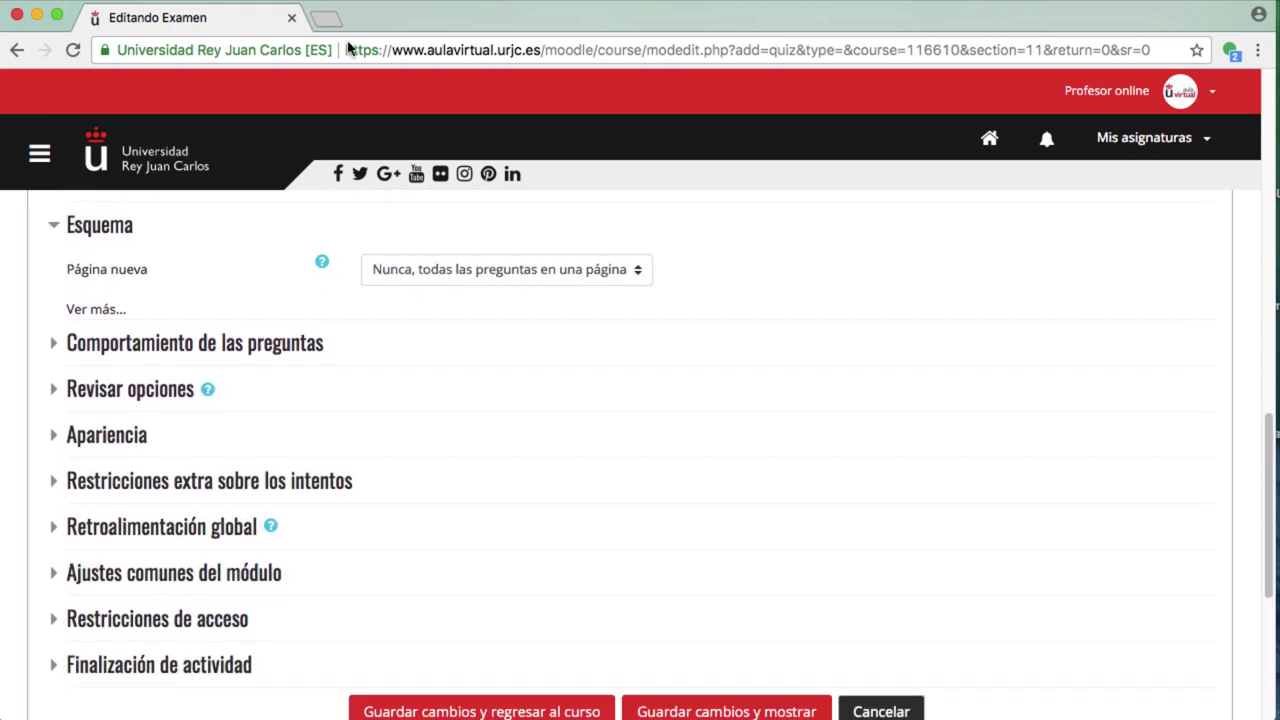
left_click(502, 270)
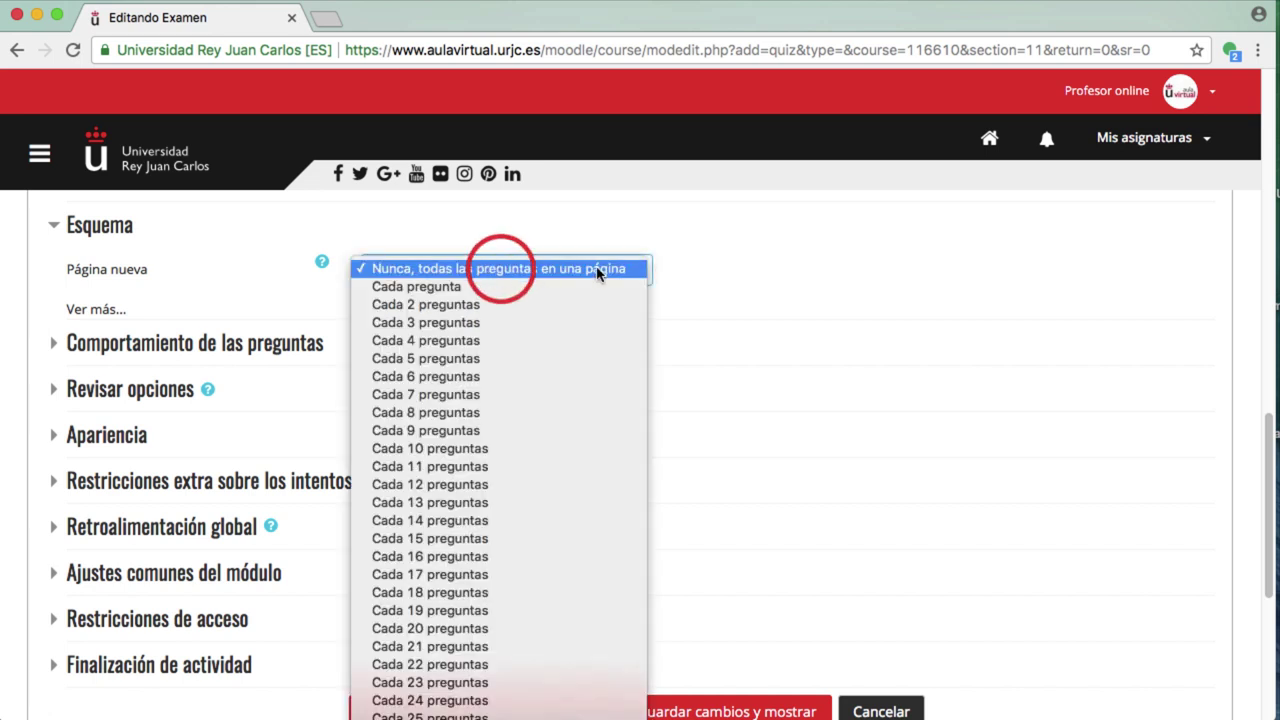
left_click(625, 272)
Show the additional Esquema settings and review the available options for Método de navegación.
left_click(96, 309)
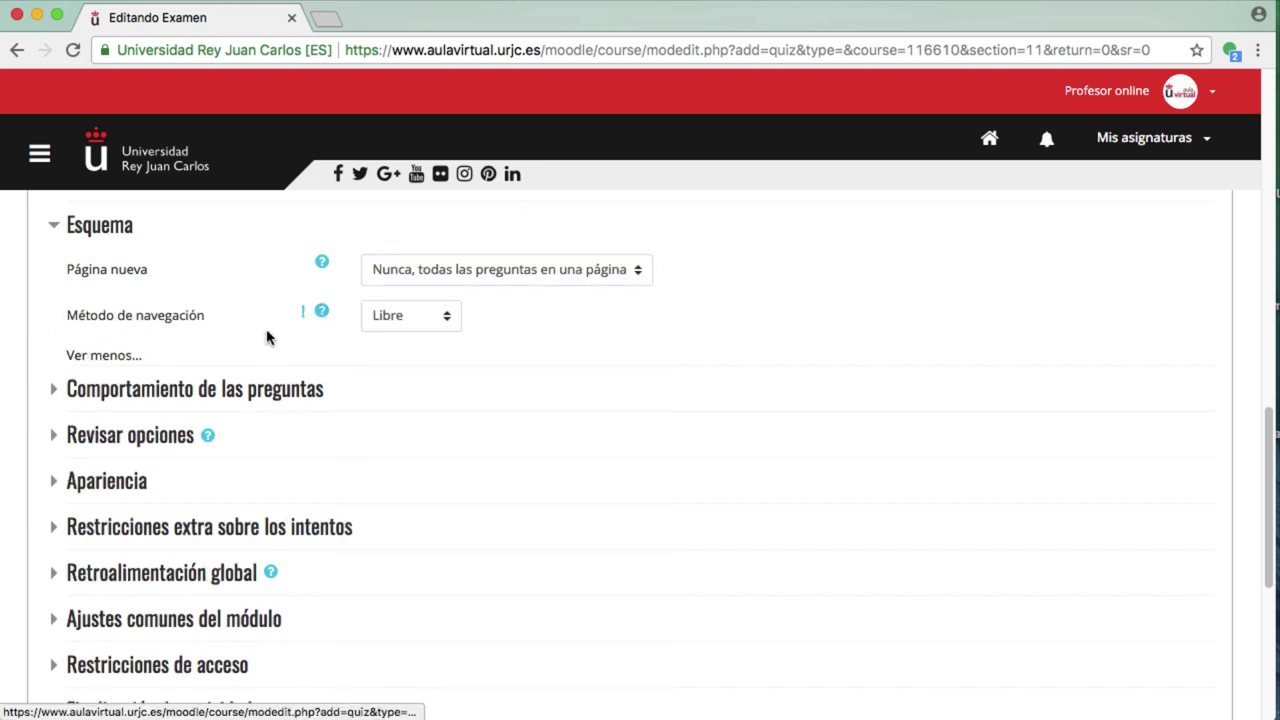
left_click(418, 317)
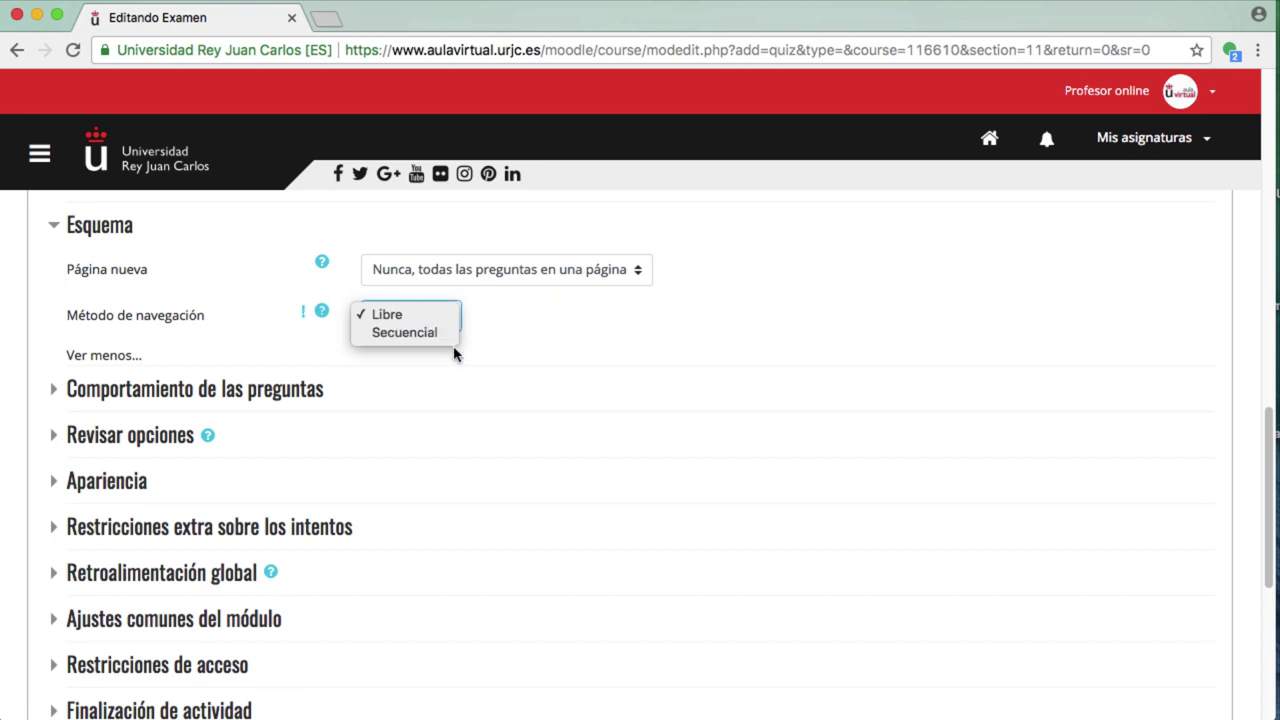
left_click(488, 404)
left_click(431, 322)
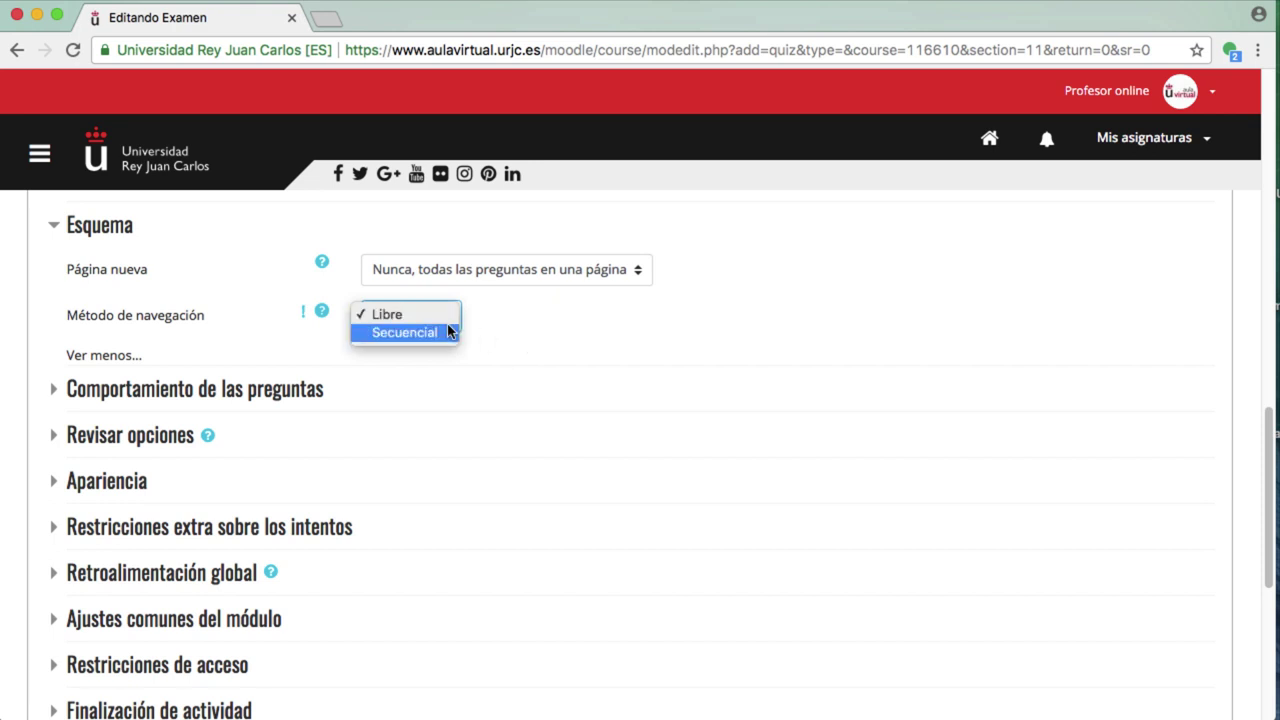
left_click(523, 335)
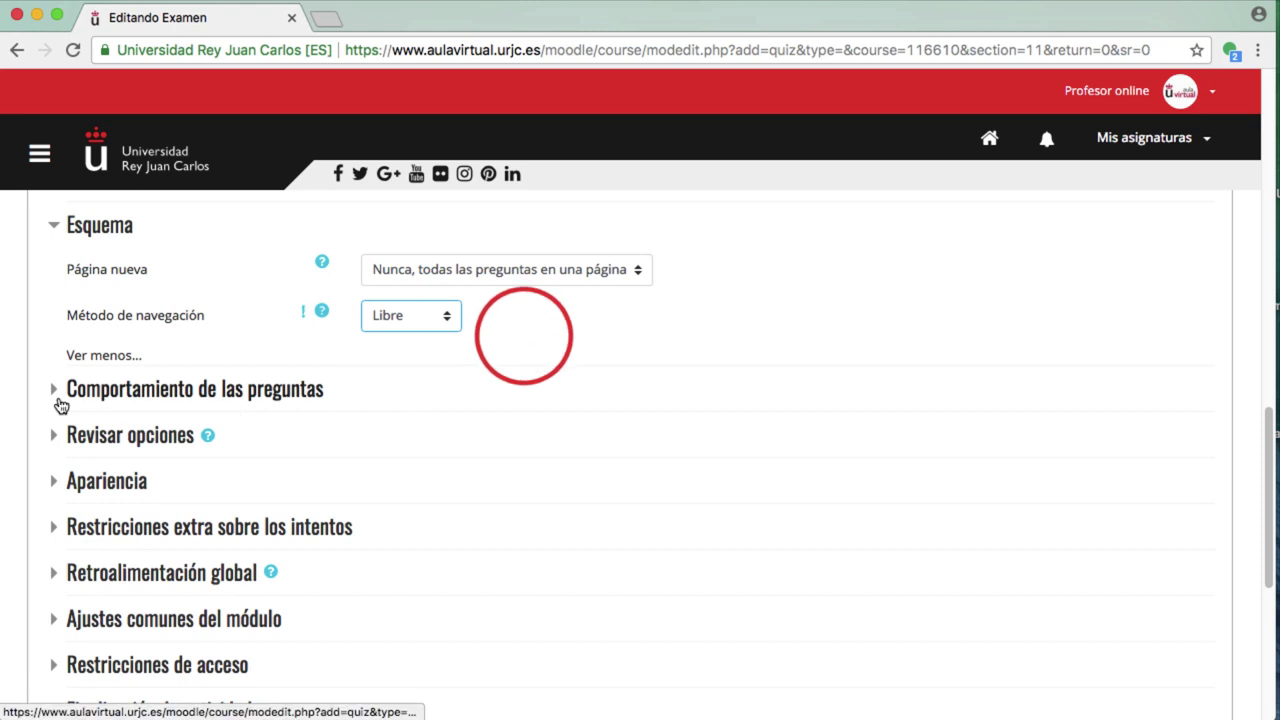
In the Comportamiento de las preguntas settings, set Ordenar al azar las respuestas to Sí.
left_click(56, 390)
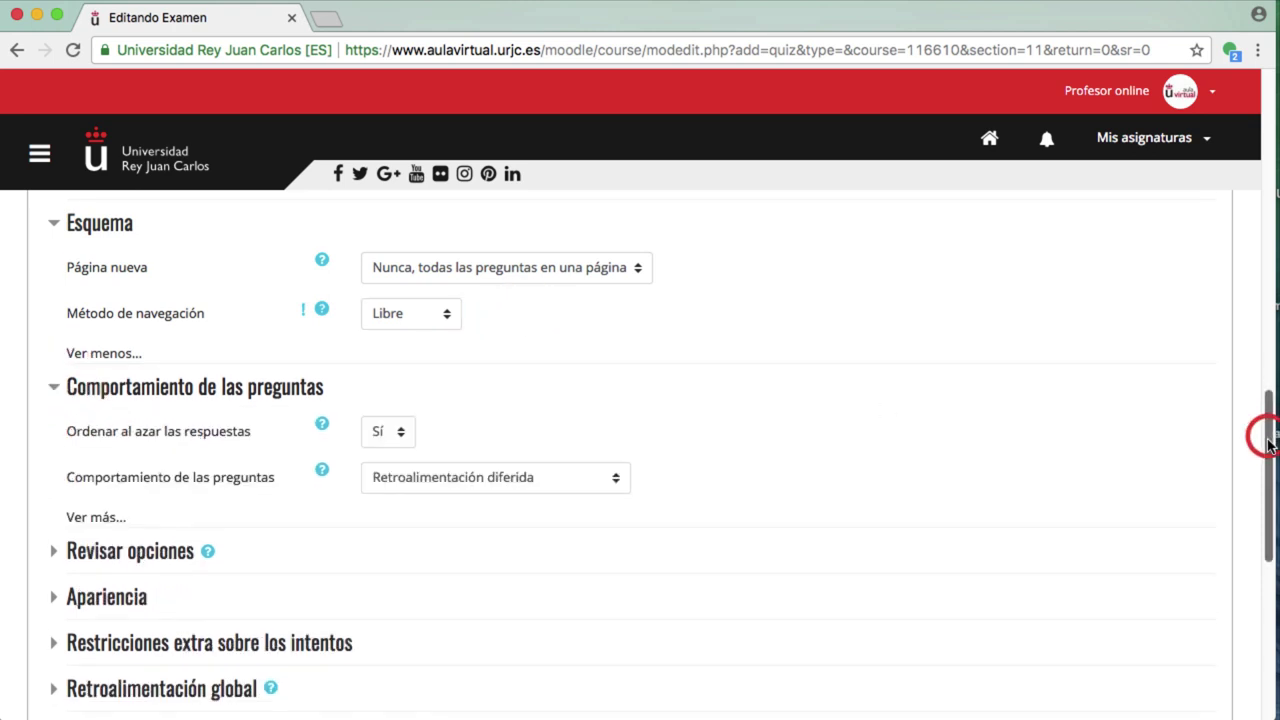
left_click_drag(1267, 434, 1272, 492)
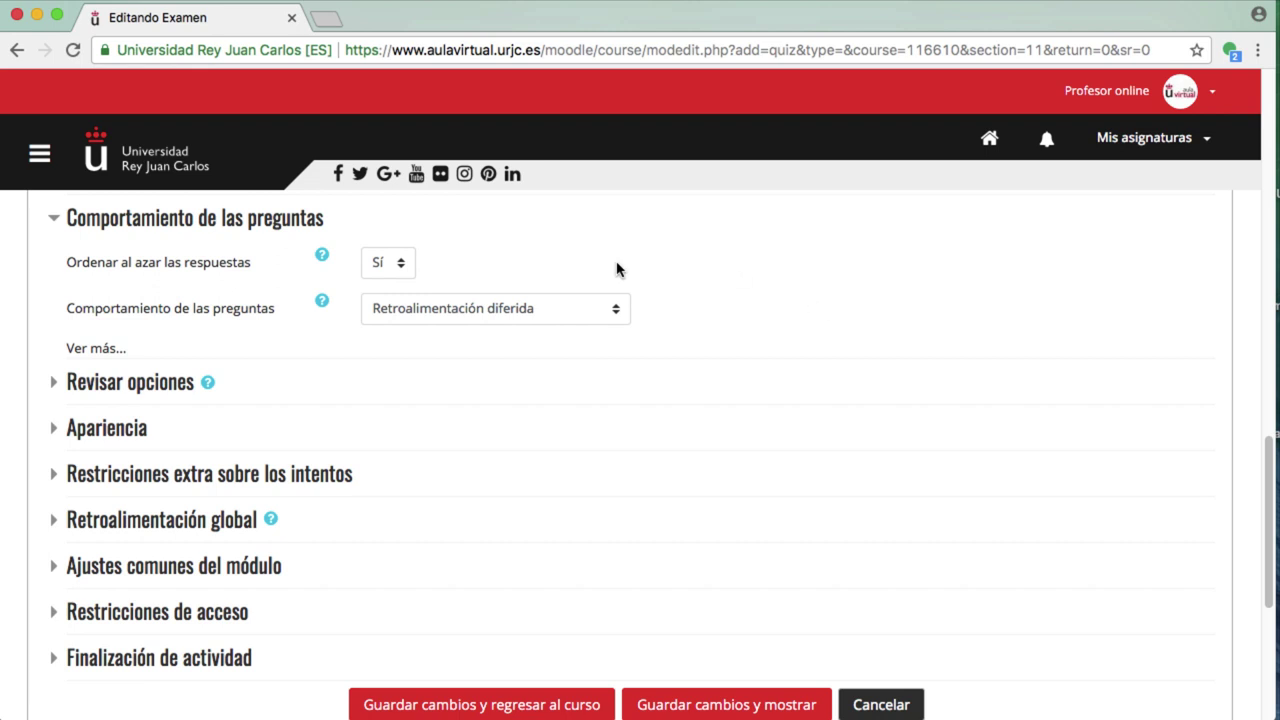
left_click(398, 261)
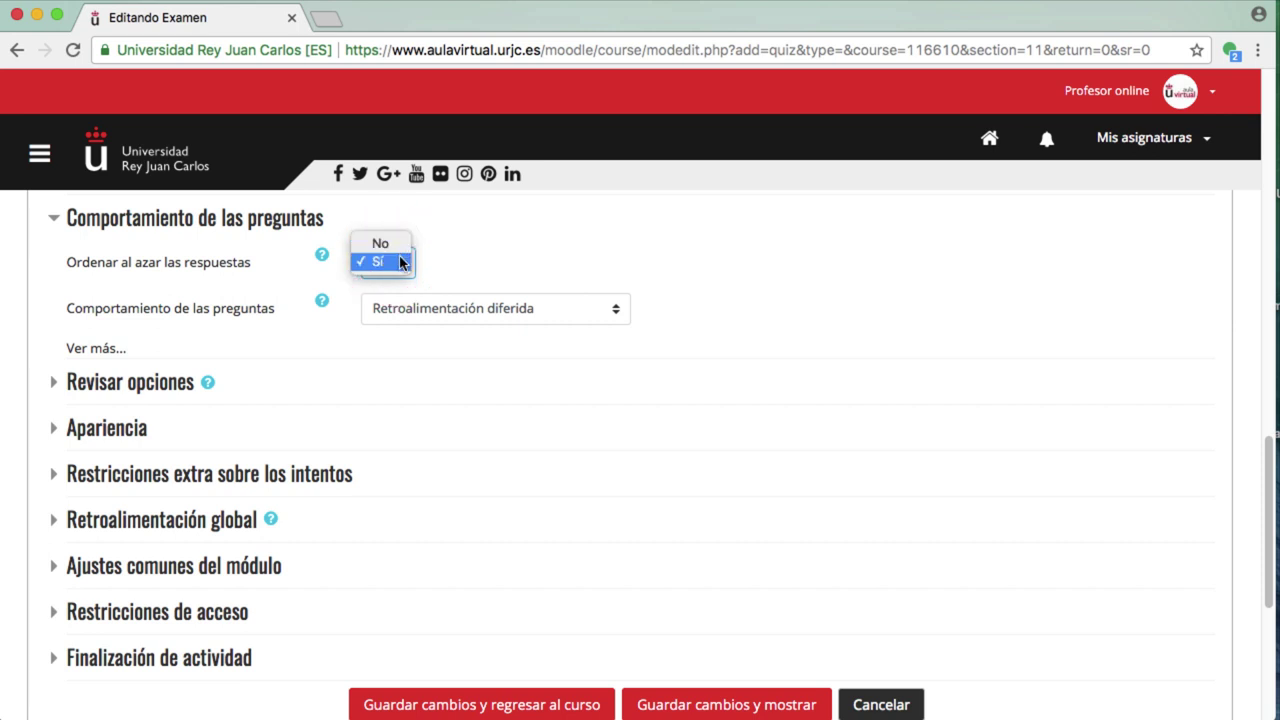
left_click(400, 262)
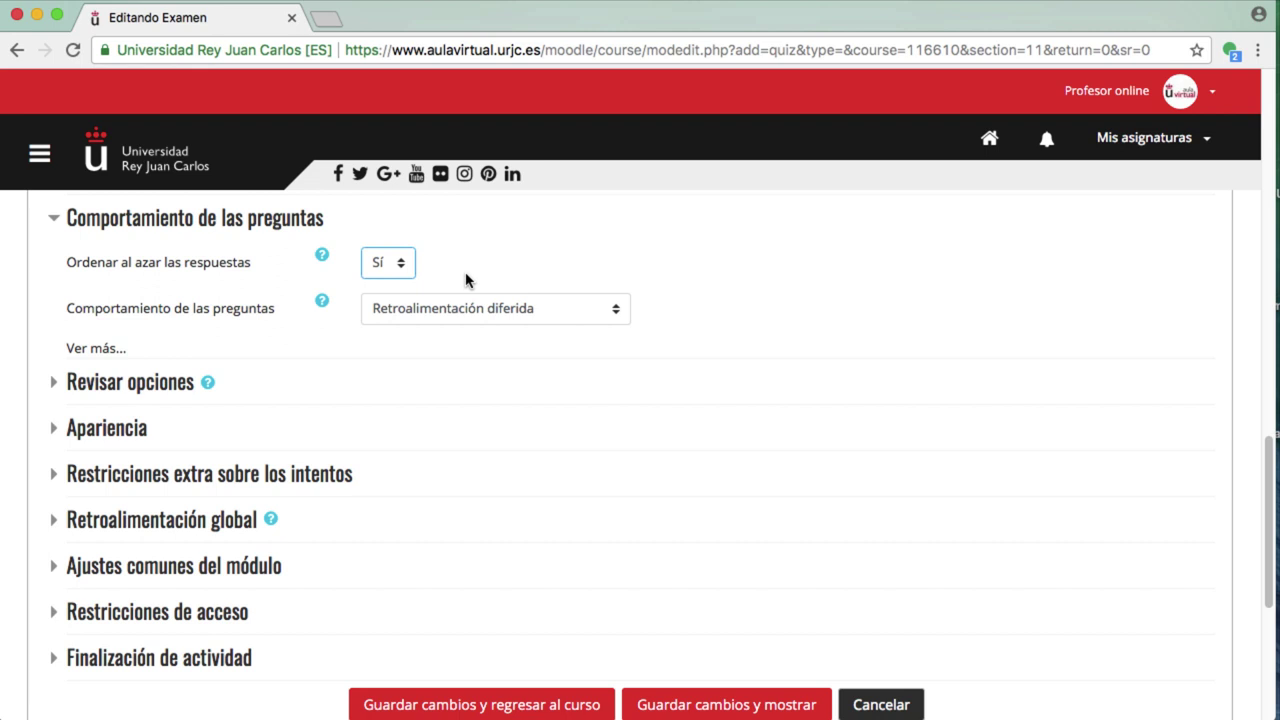
Review the available question behaviour options and show the additional Comportamiento de las preguntas settings.
left_click(466, 308)
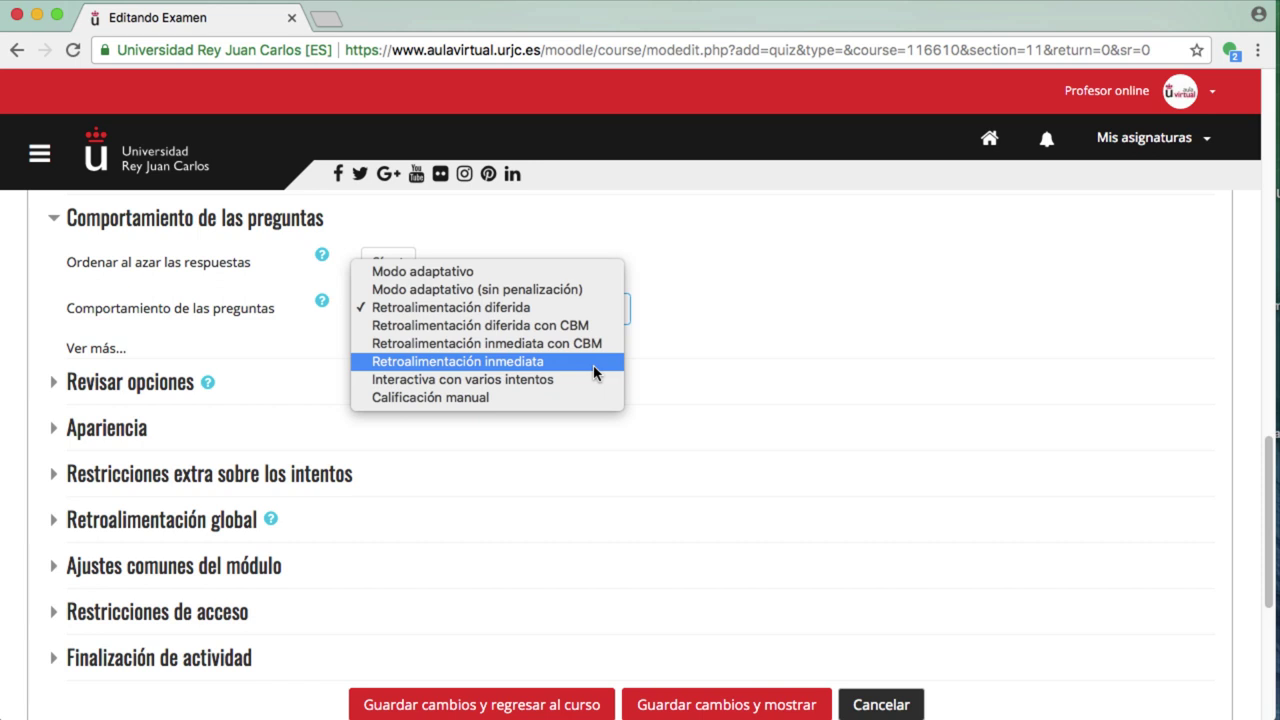
left_click(697, 363)
left_click(96, 348)
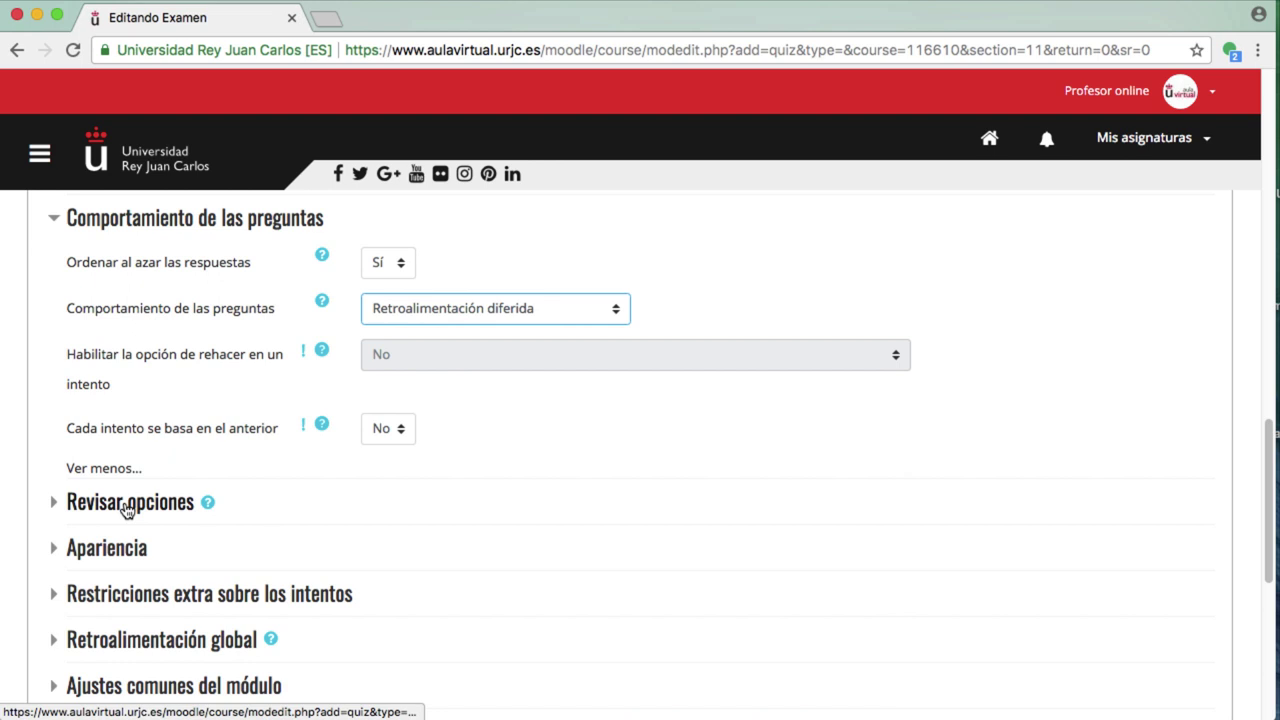
Review the feedback choices under Revisar opciones and choose Retroalimentación diferida as the question behaviour.
left_click(126, 503)
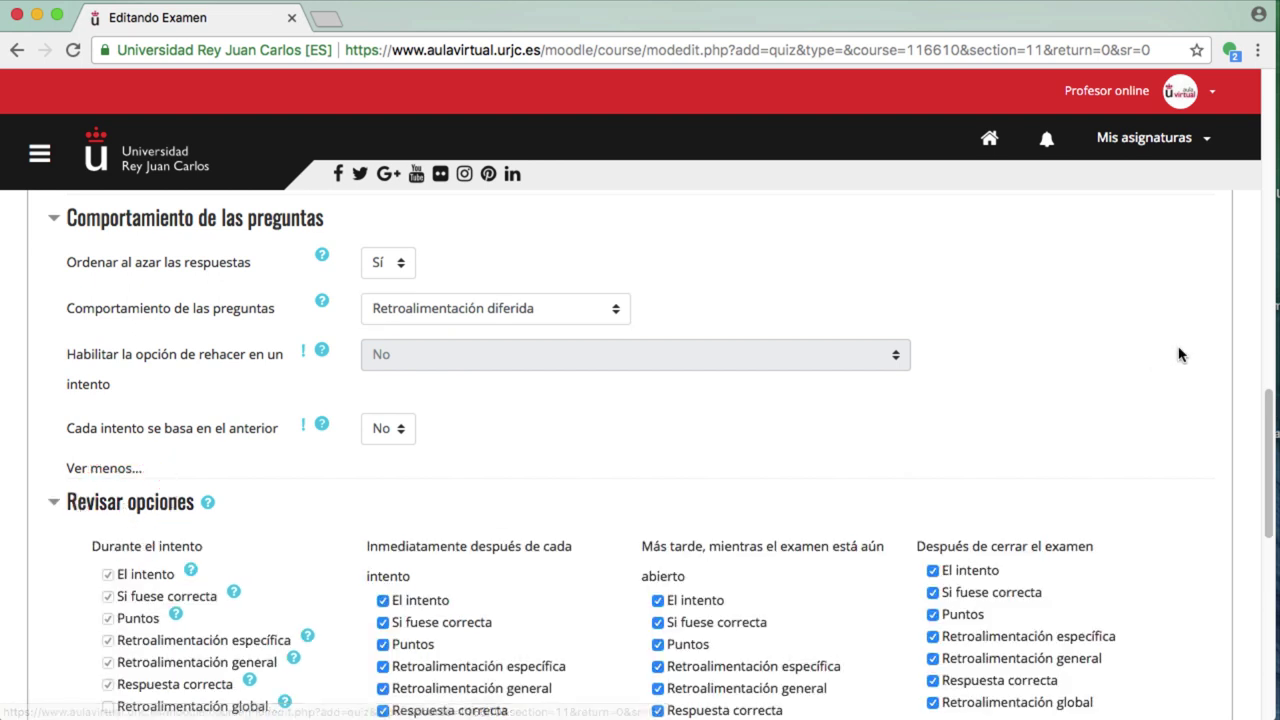
scroll(1273, 408, "down", 4)
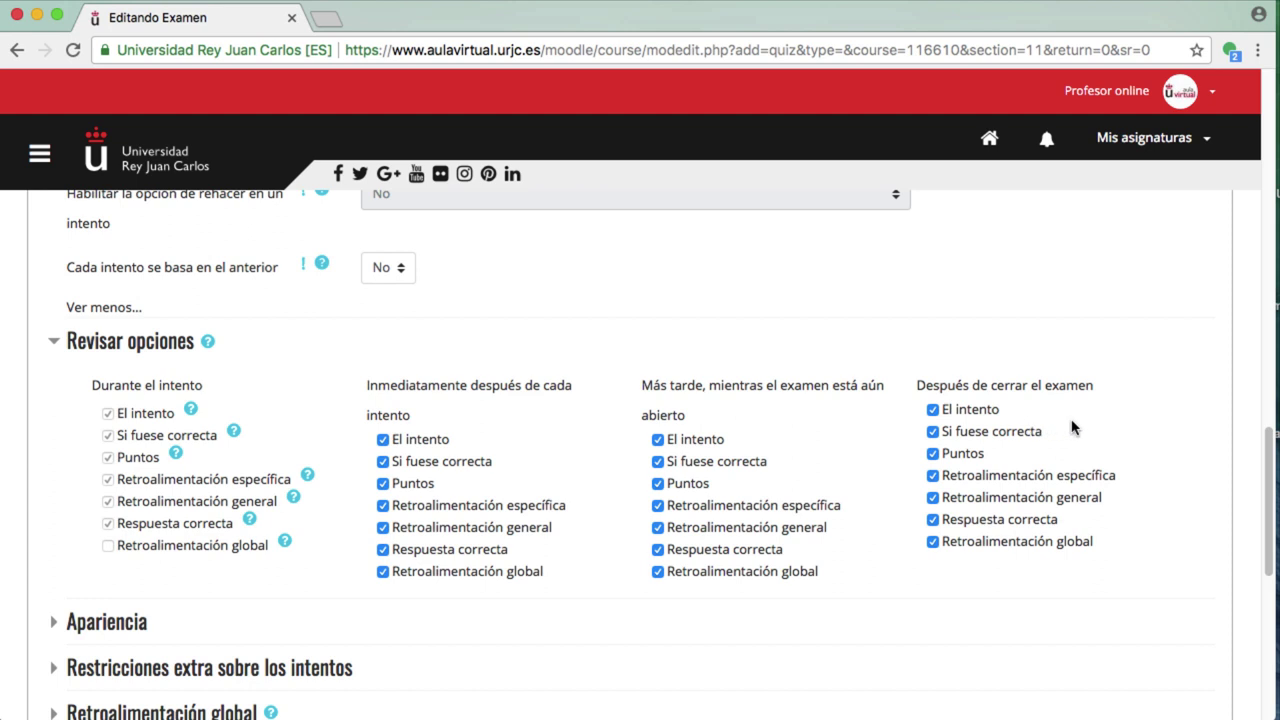
left_click_drag(1266, 438, 1269, 470)
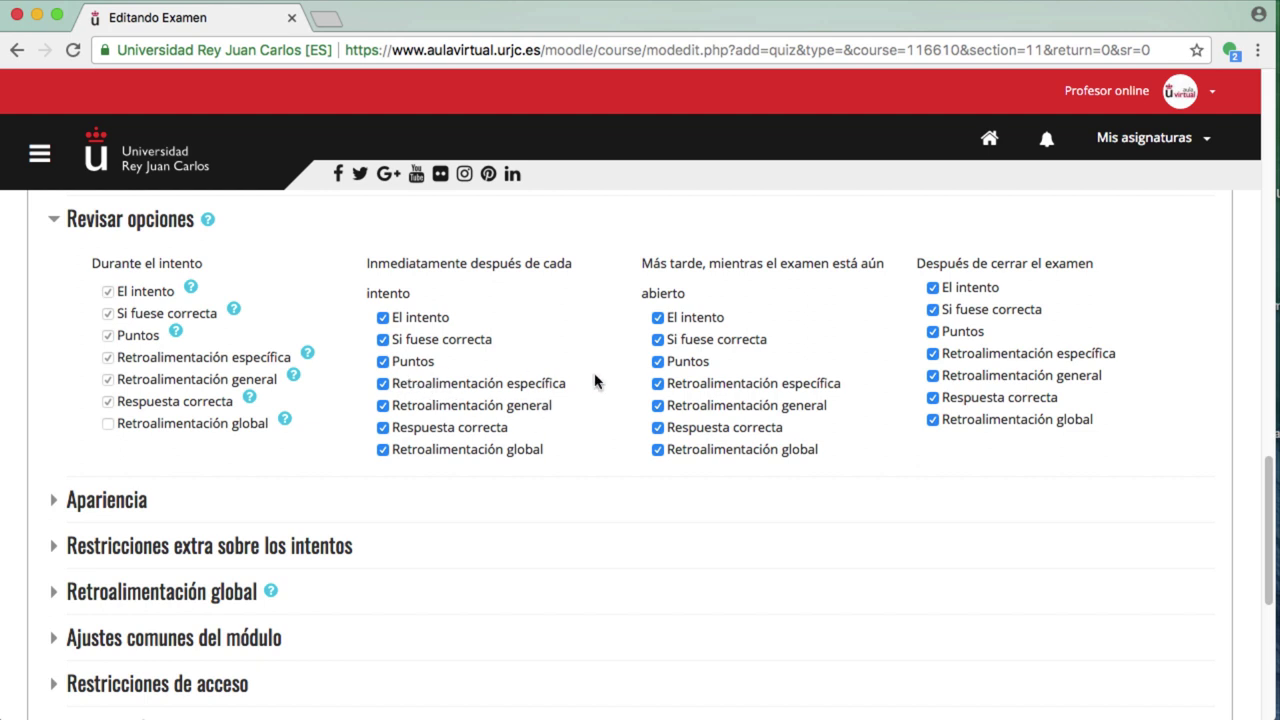
scroll(1260, 480, "up", 5)
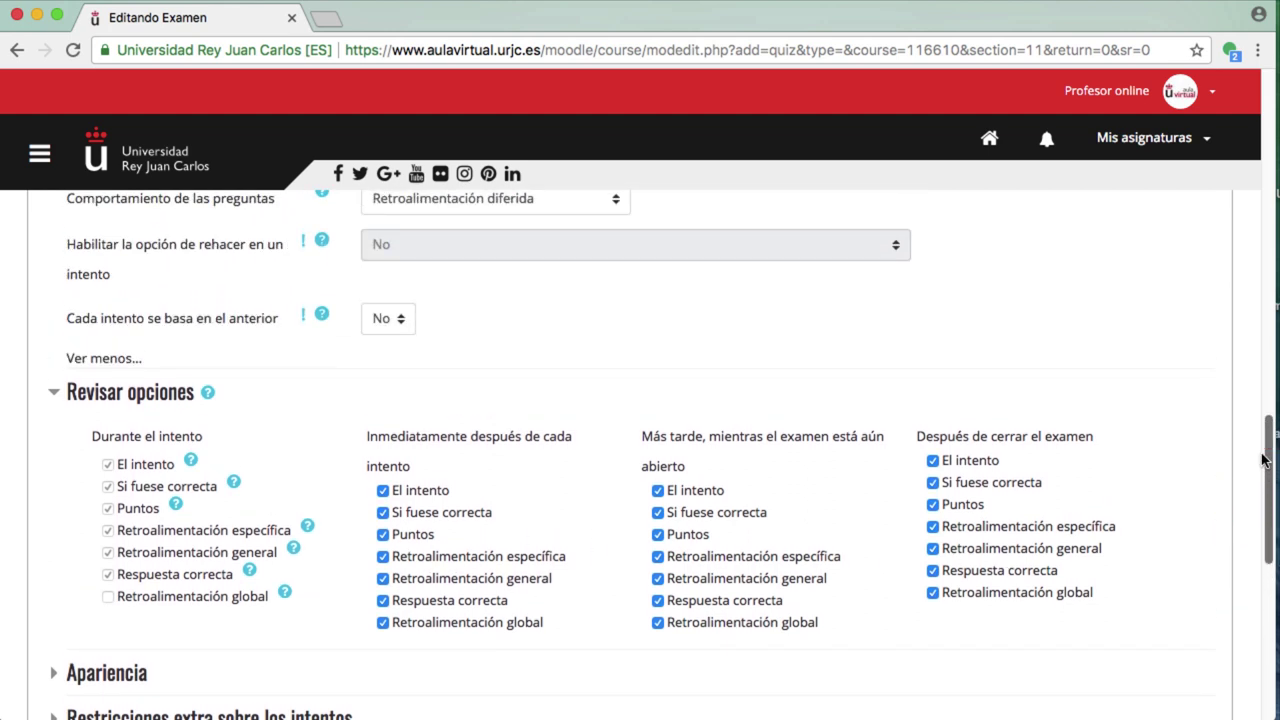
left_click(440, 228)
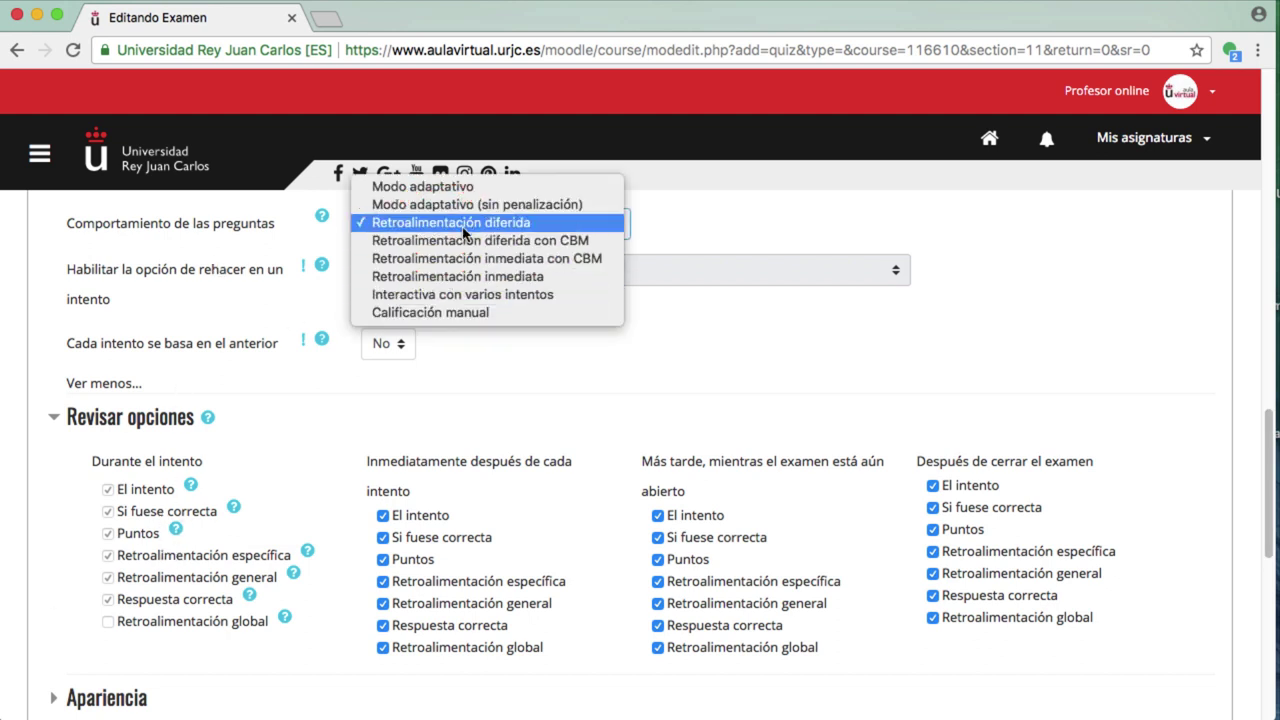
left_click(463, 232)
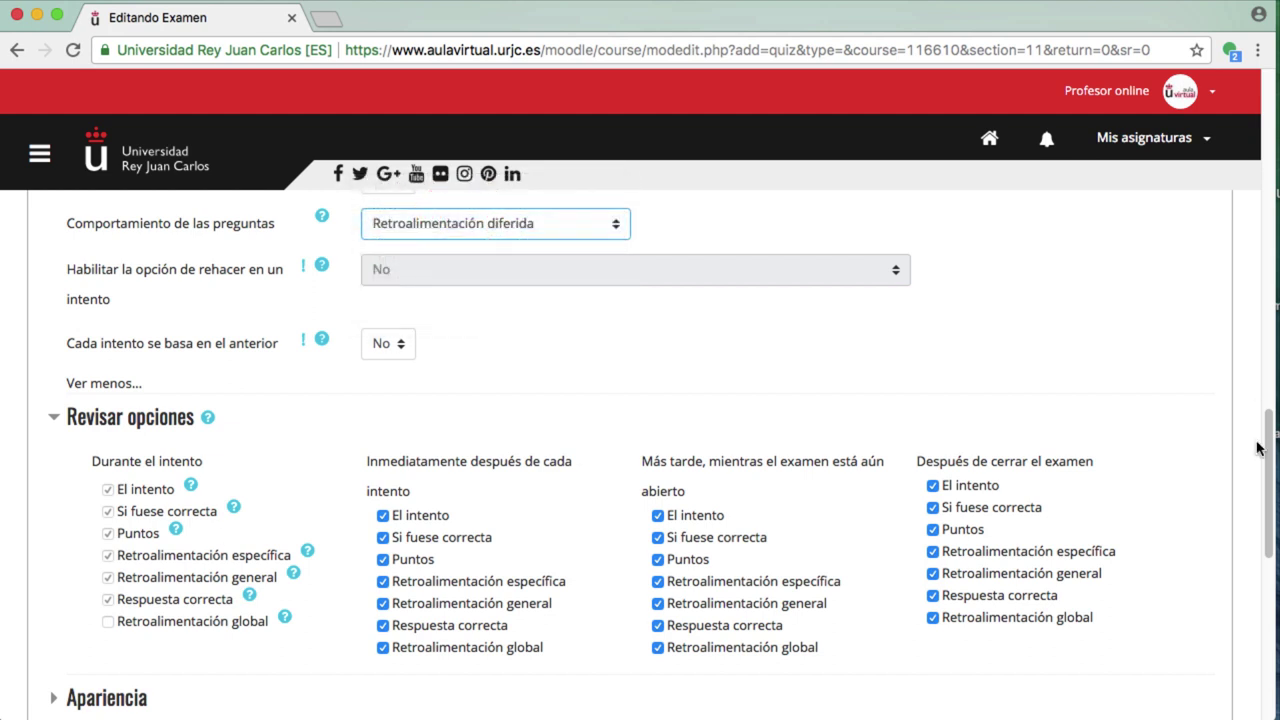
Open the Apariencia settings and review the available options for Mostrar la imagen del usuario.
left_click_drag(1258, 447, 1258, 553)
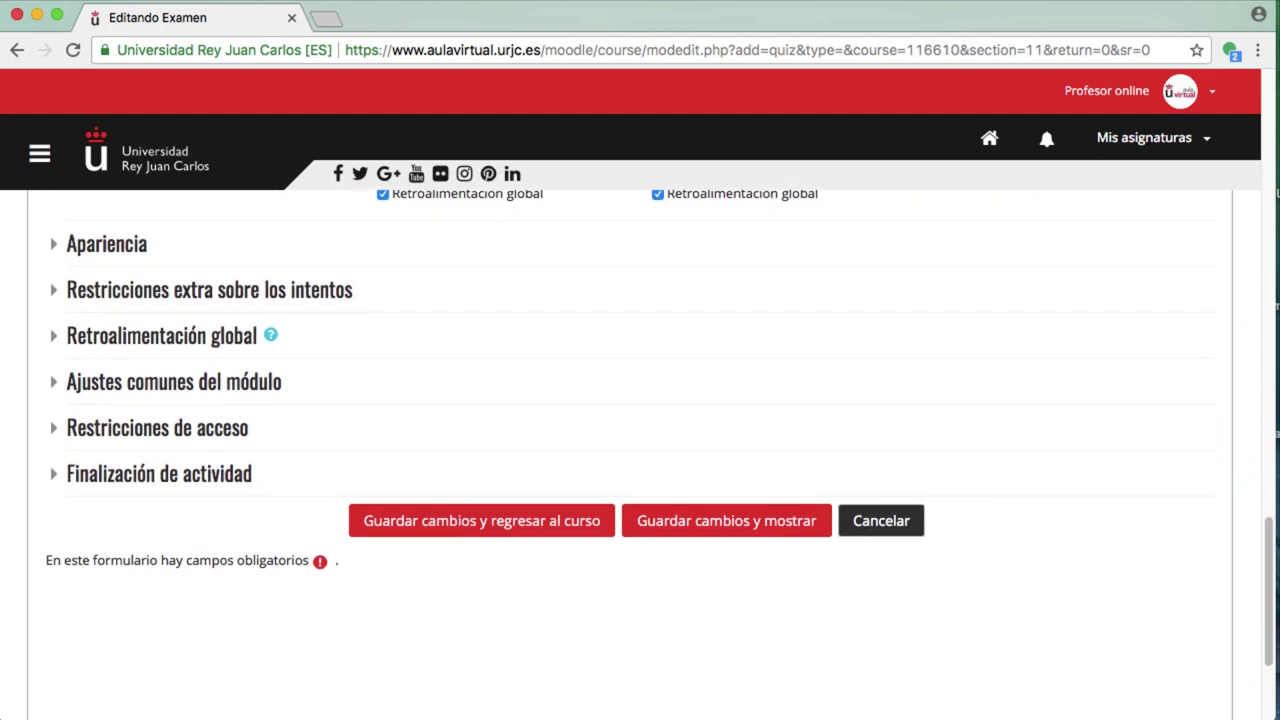
left_click(52, 244)
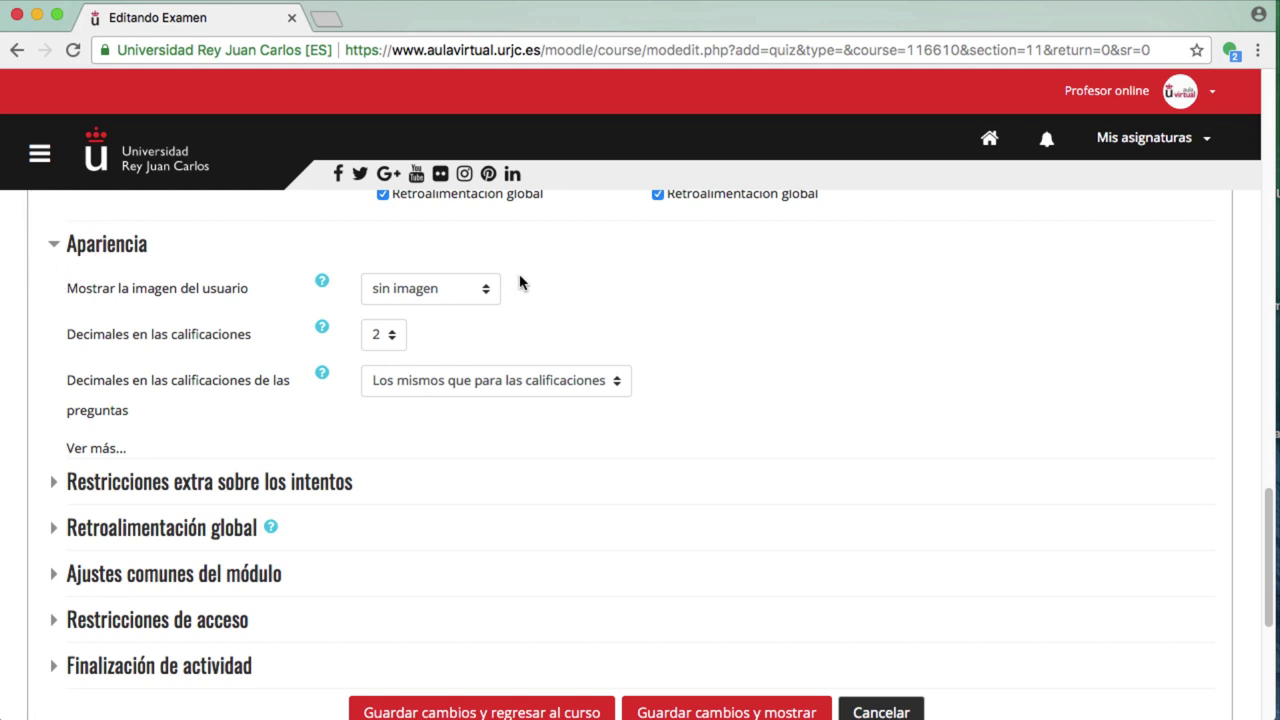
left_click(491, 289)
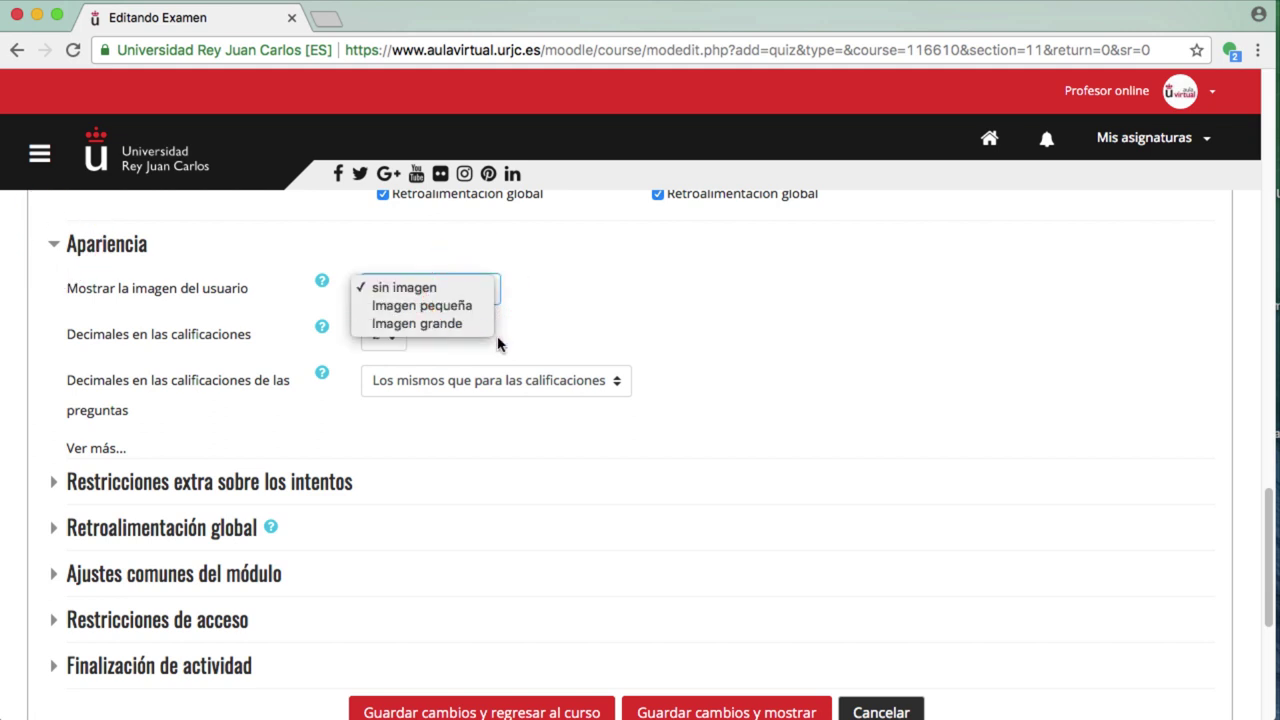
left_click(607, 337)
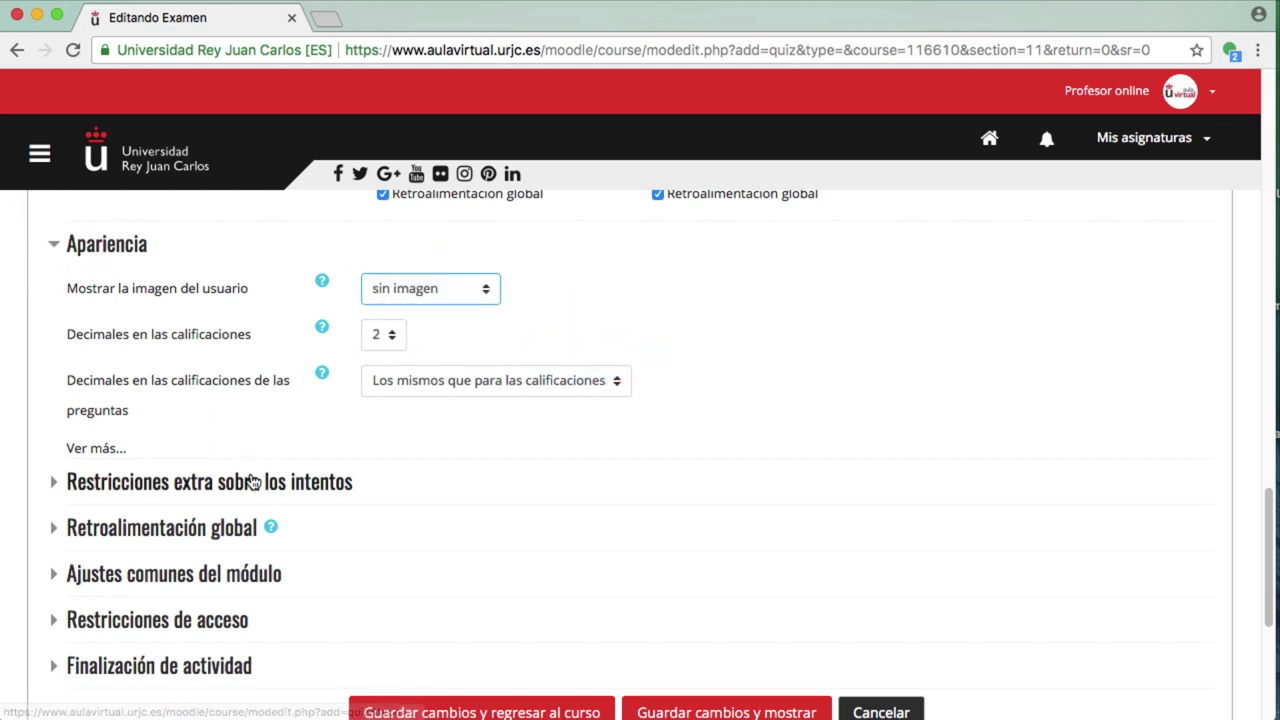
Open Restricciones extra sobre los intentos and examine the network address and password requirement fields.
left_click(178, 483)
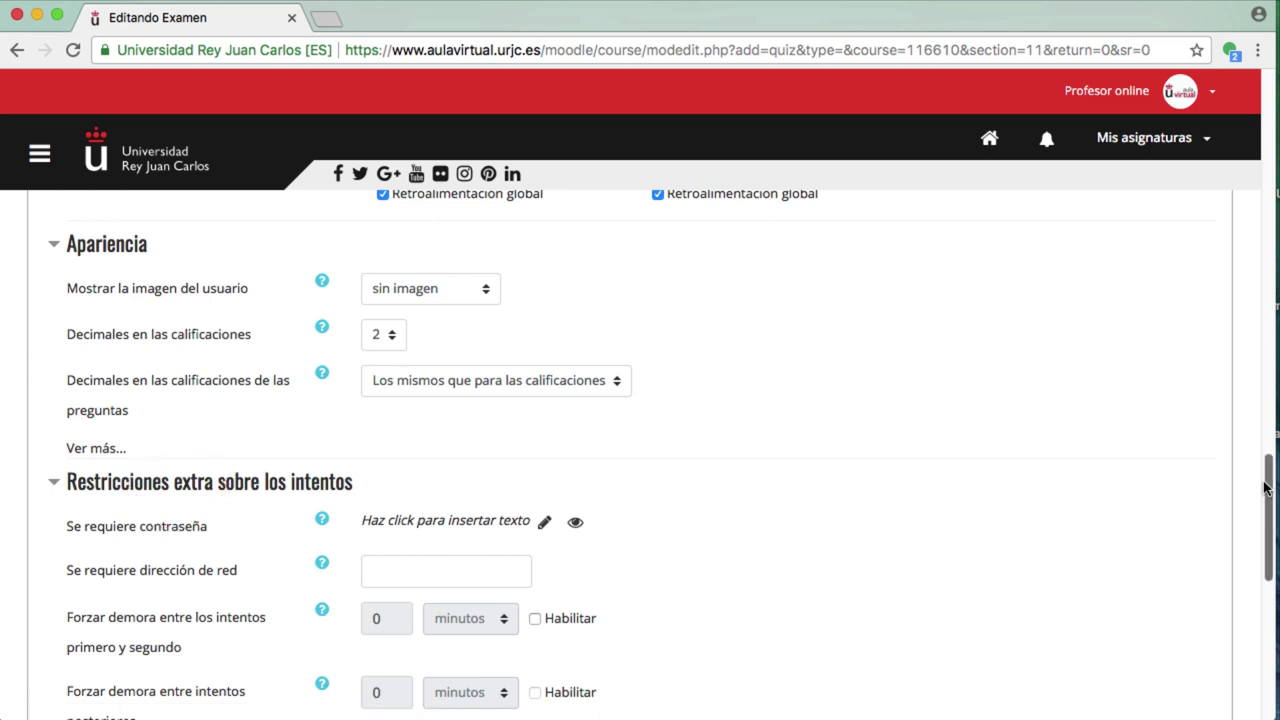
left_click_drag(1263, 484, 1265, 530)
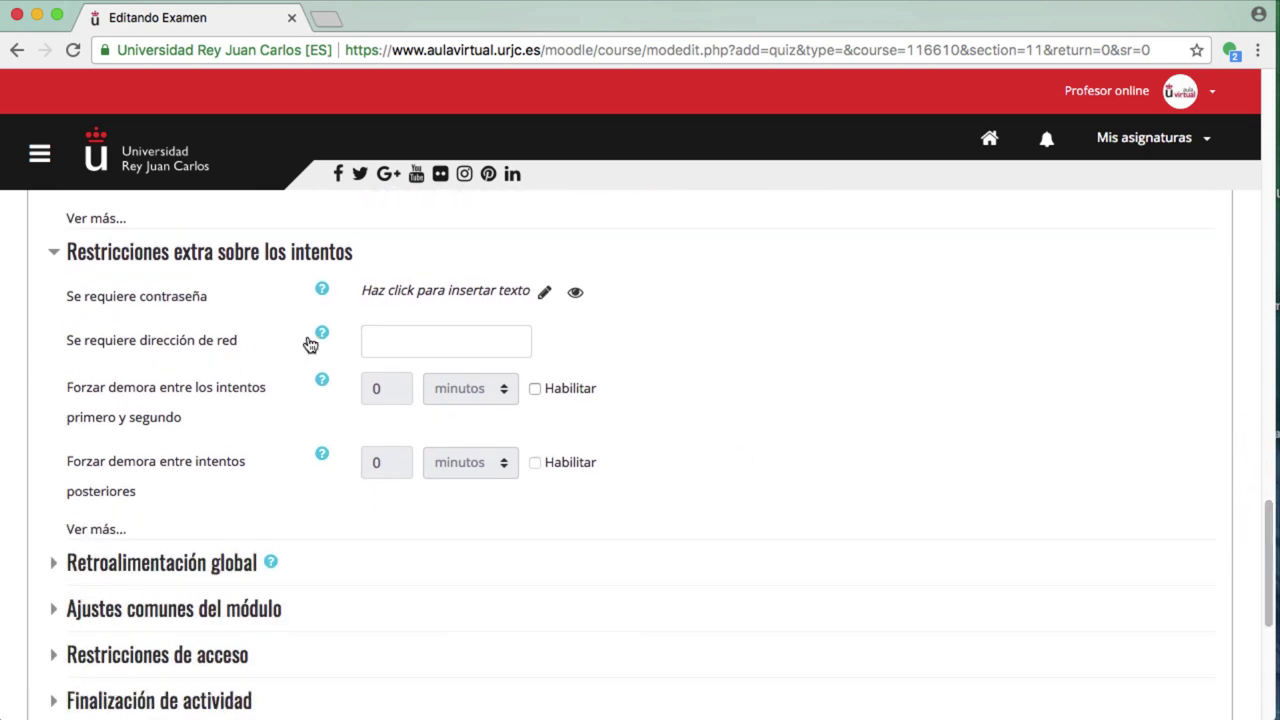
left_click(381, 335)
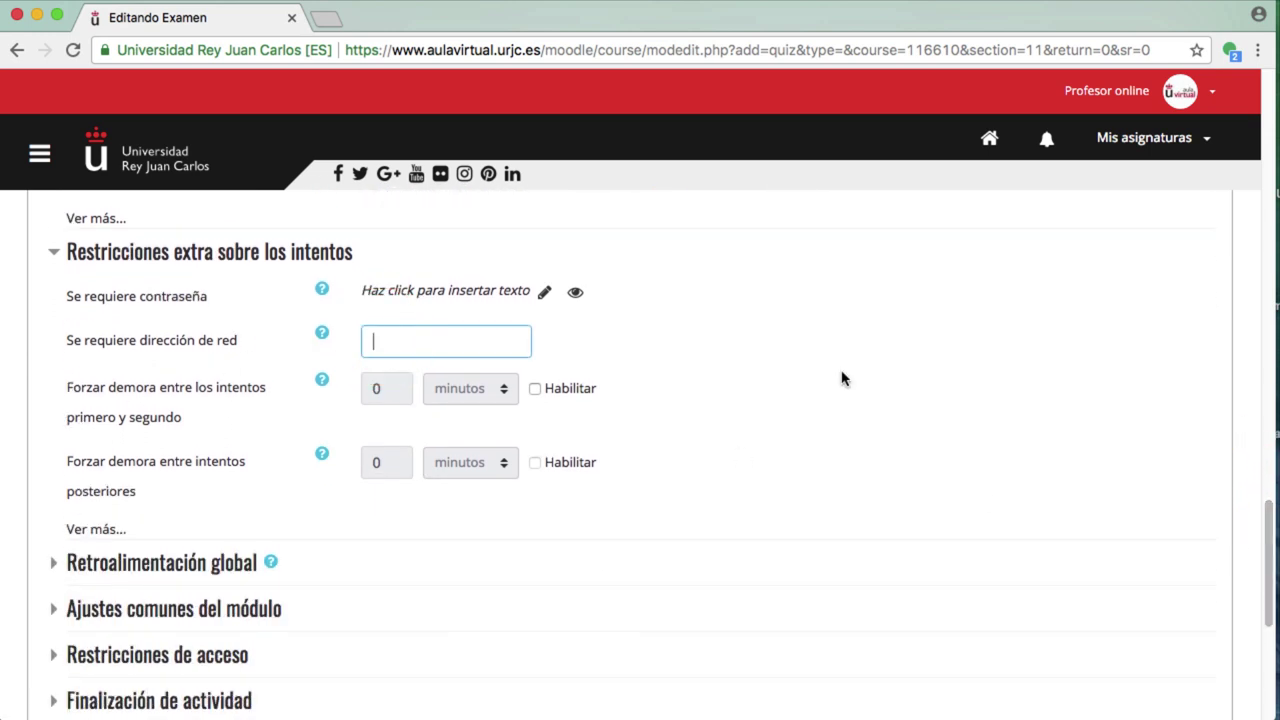
left_click(513, 292)
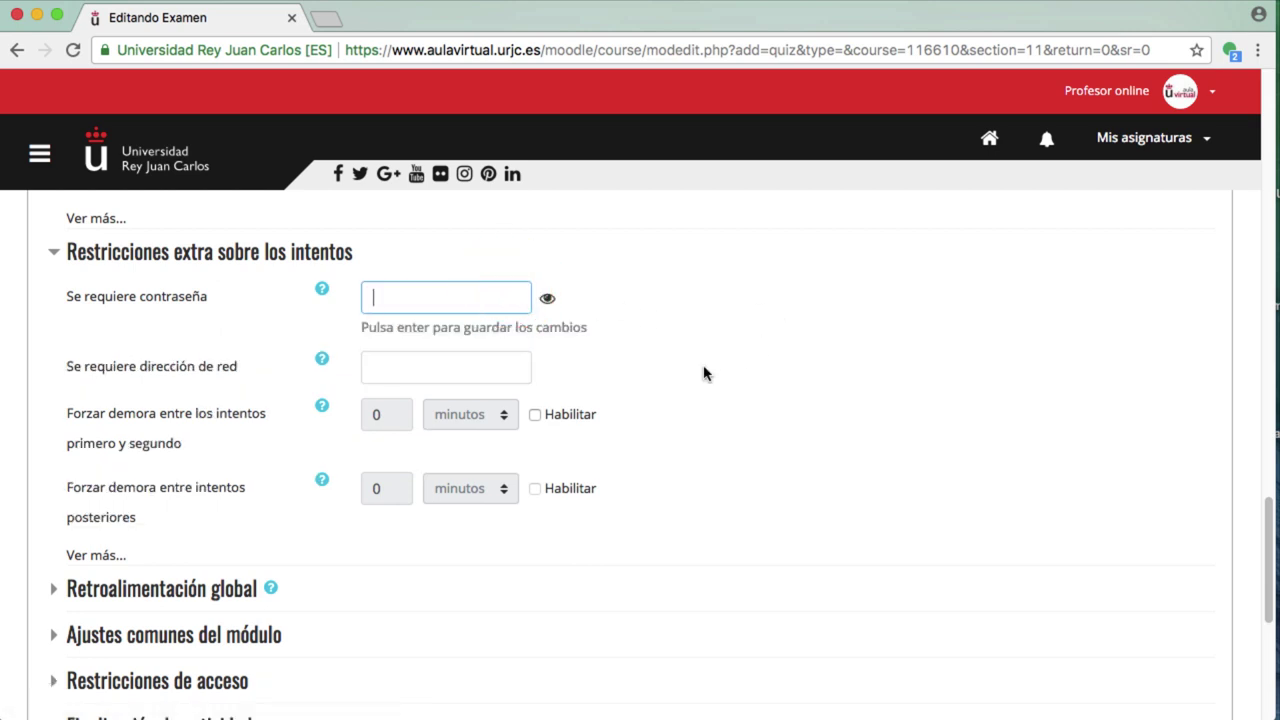
Review the grade limits and comment fields under Retroalimentación global, and collapse the section.
left_click(112, 590)
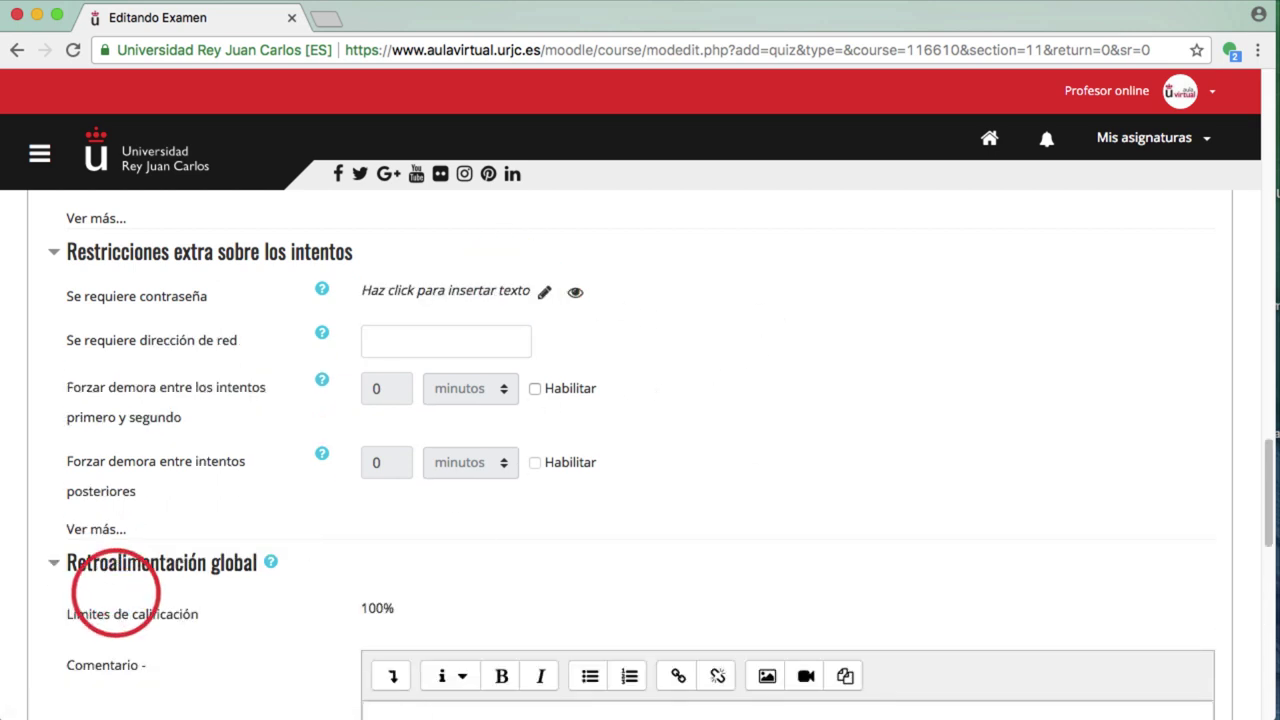
left_click_drag(1272, 475, 1274, 540)
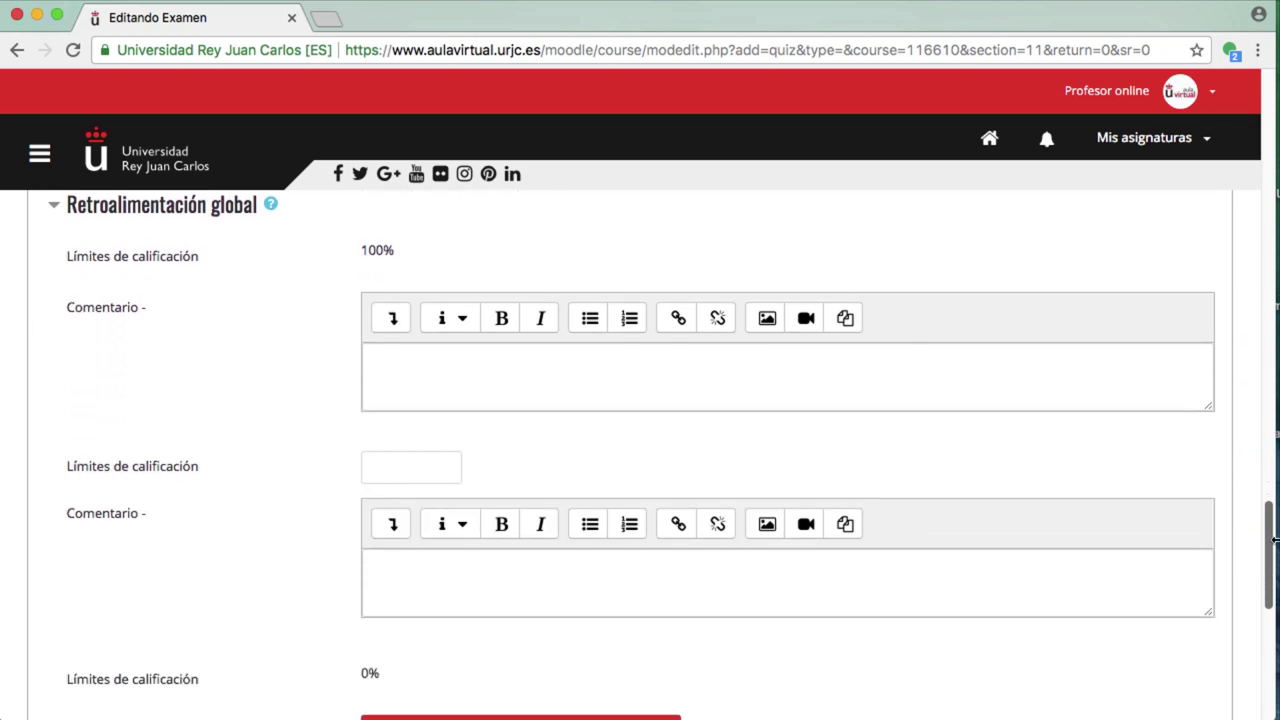
left_click(54, 205)
In Ajustes comunes del módulo, set Disponibilidad to "Mostrar en la página del curso", and review the Modo de grupo options and the Restricciones de acceso section.
left_click(50, 252)
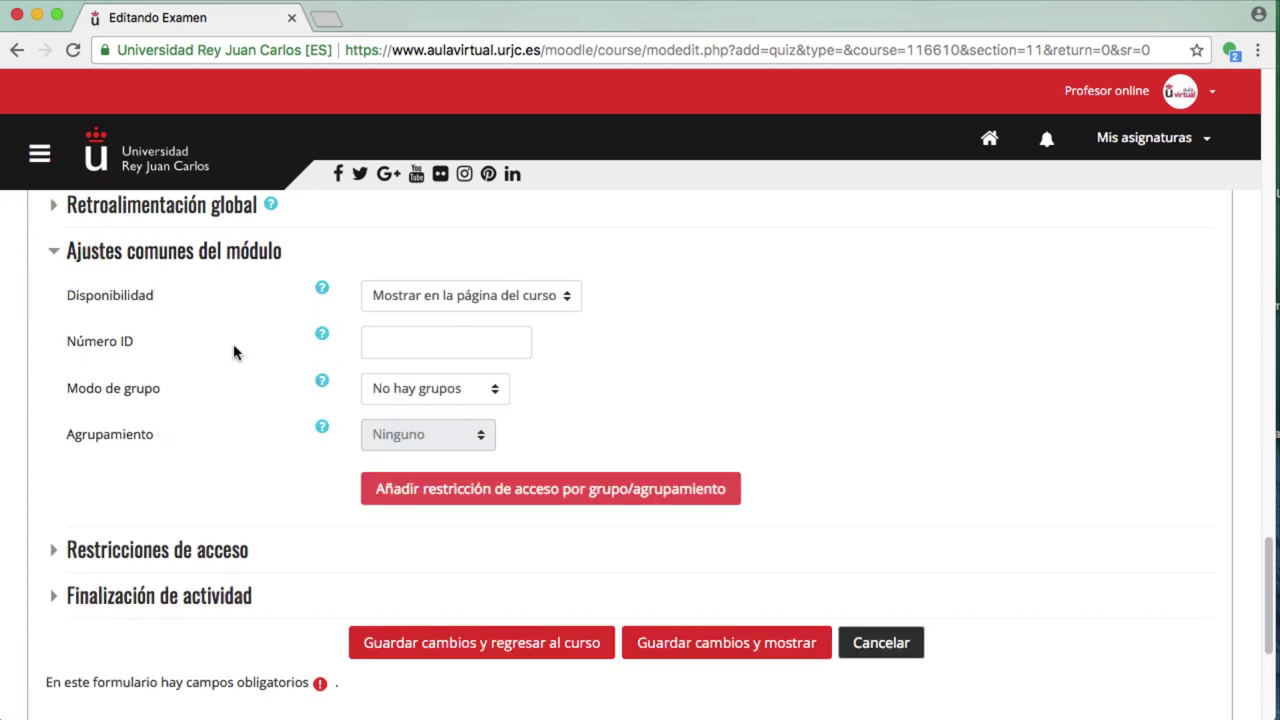
left_click(504, 299)
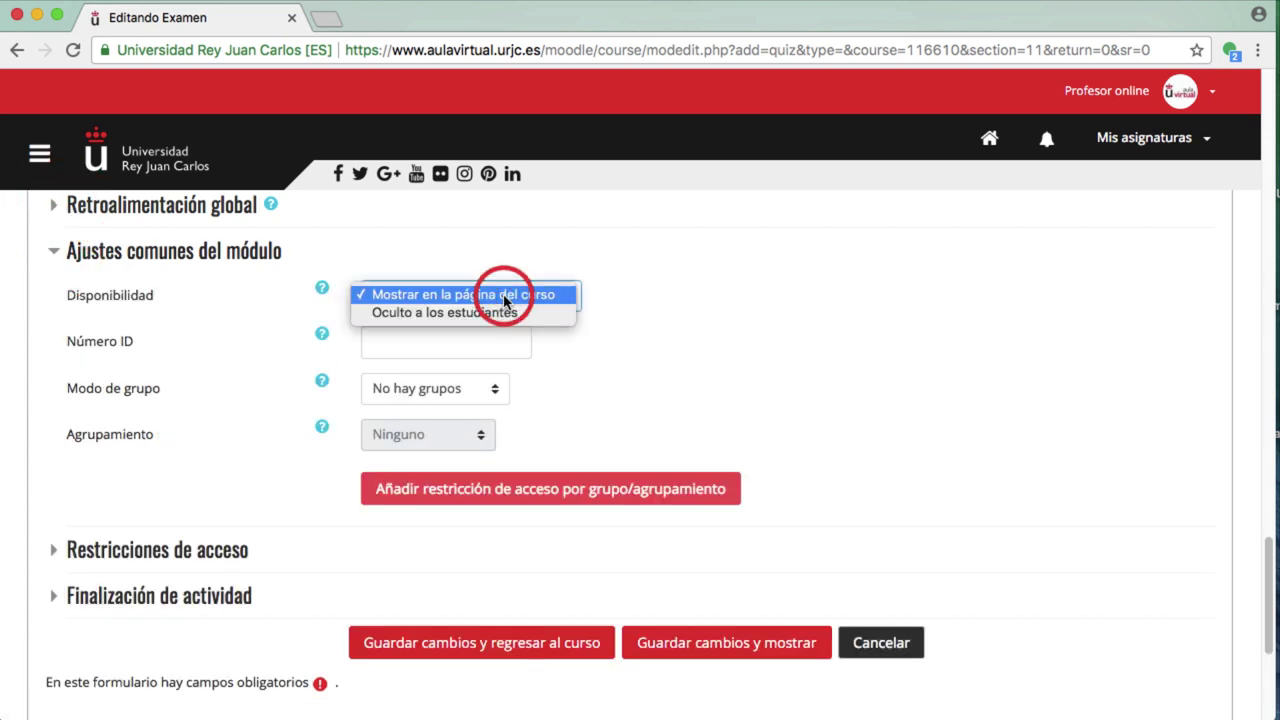
left_click(523, 297)
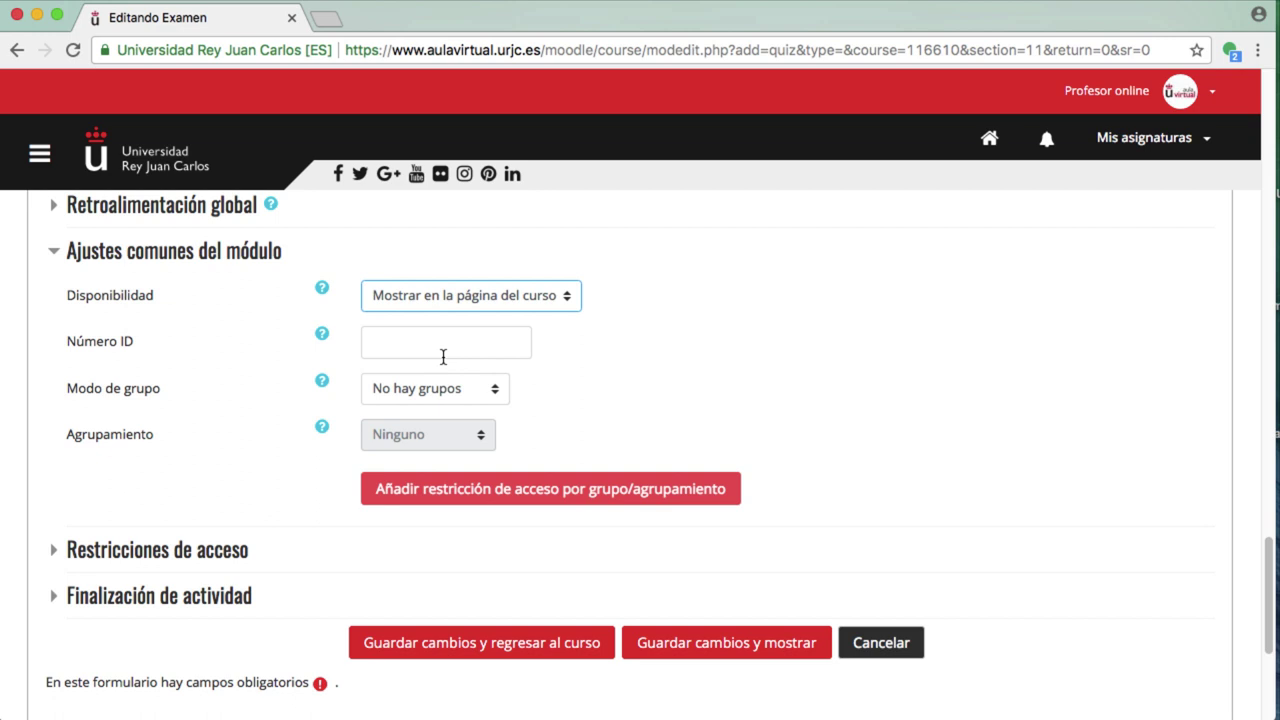
left_click(416, 396)
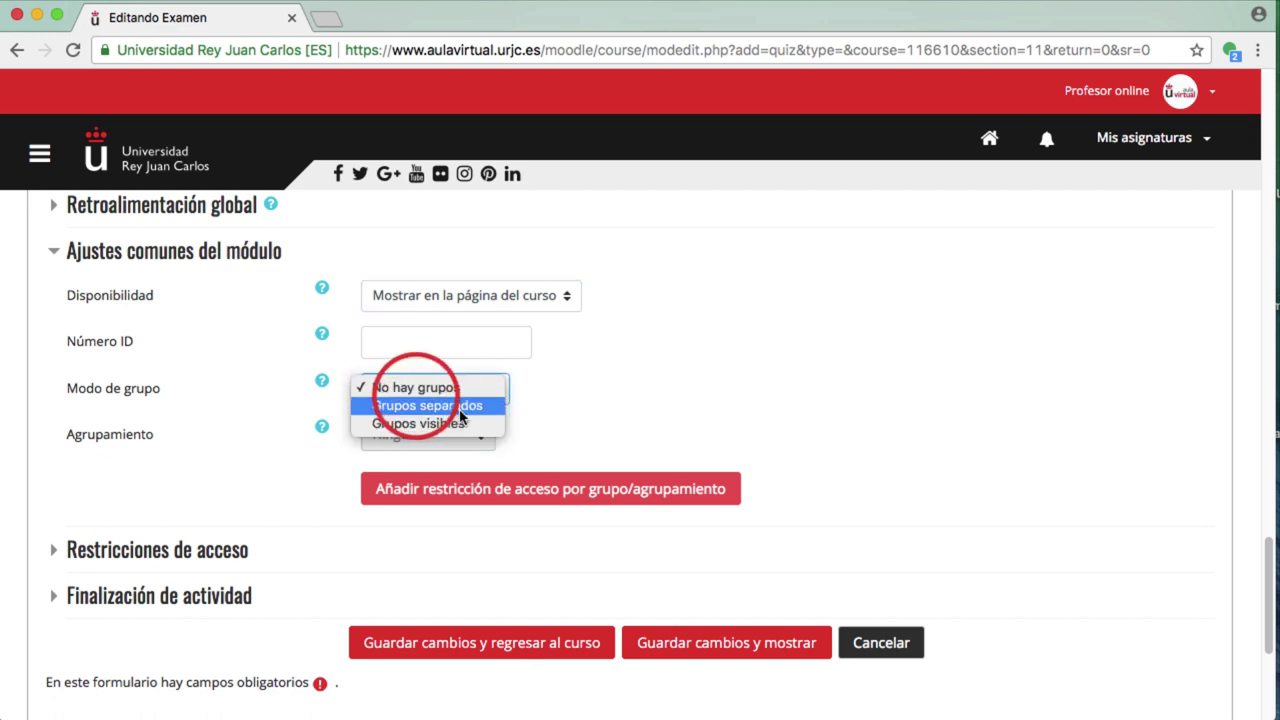
left_click(671, 372)
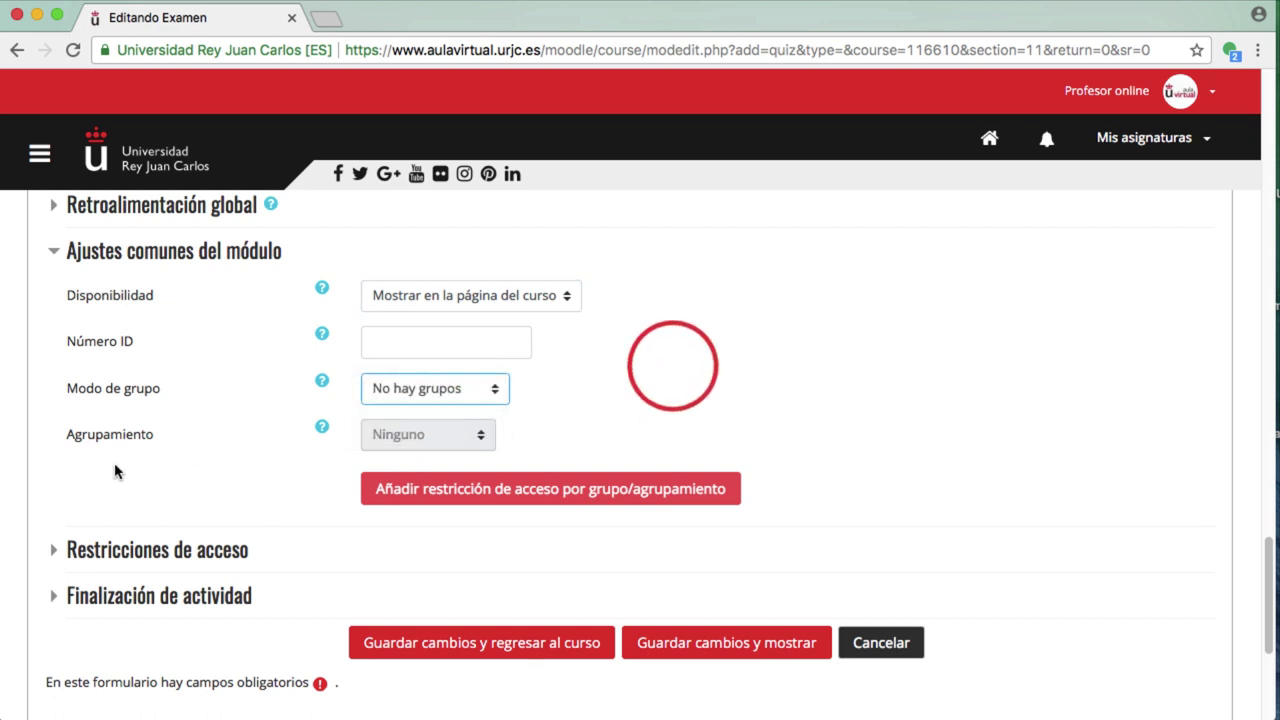
left_click(70, 255)
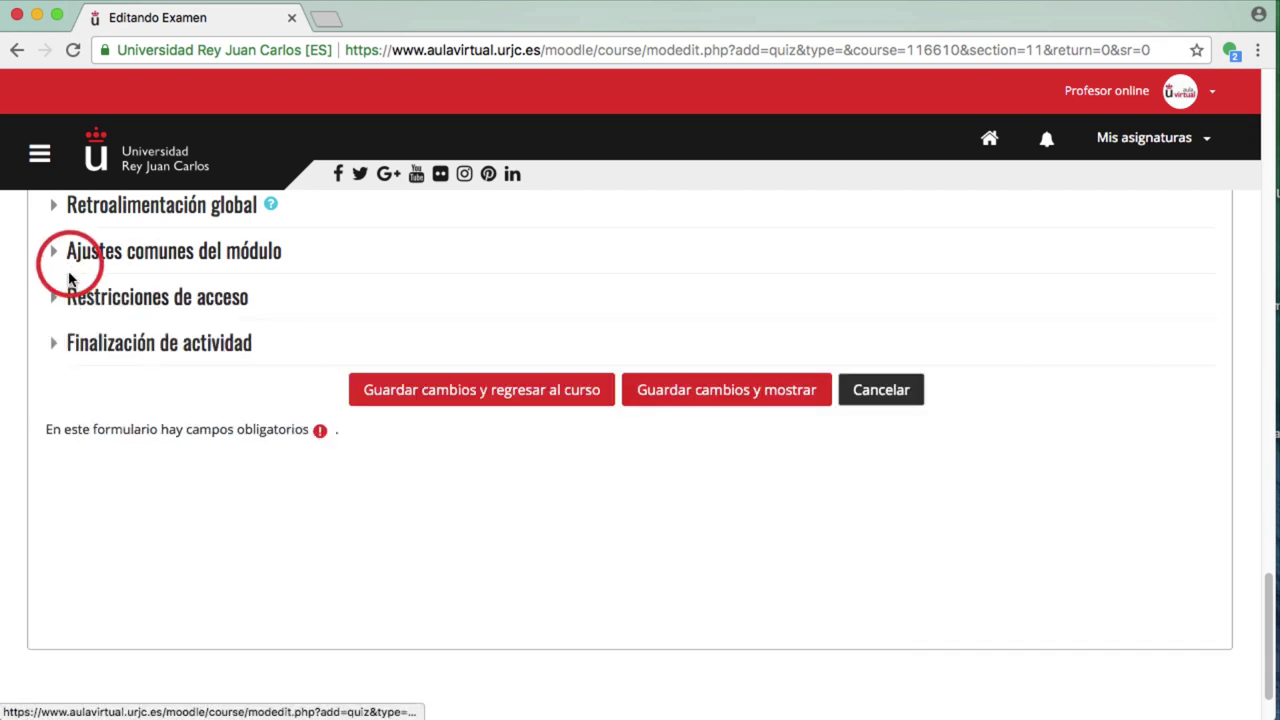
left_click(78, 300)
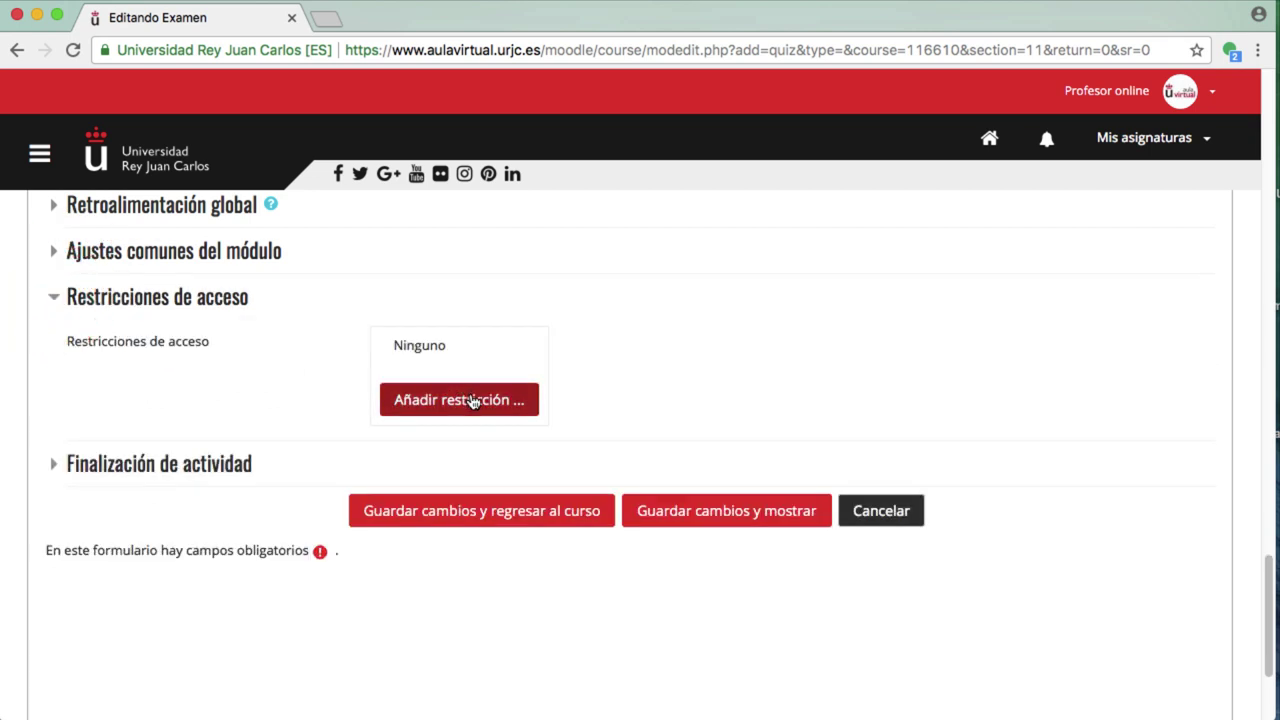
Set Rastreo de finalización to "Los estudiantes pueden marcar manualmente la actividad como completada", and save the exam, returning to the course.
left_click(77, 466)
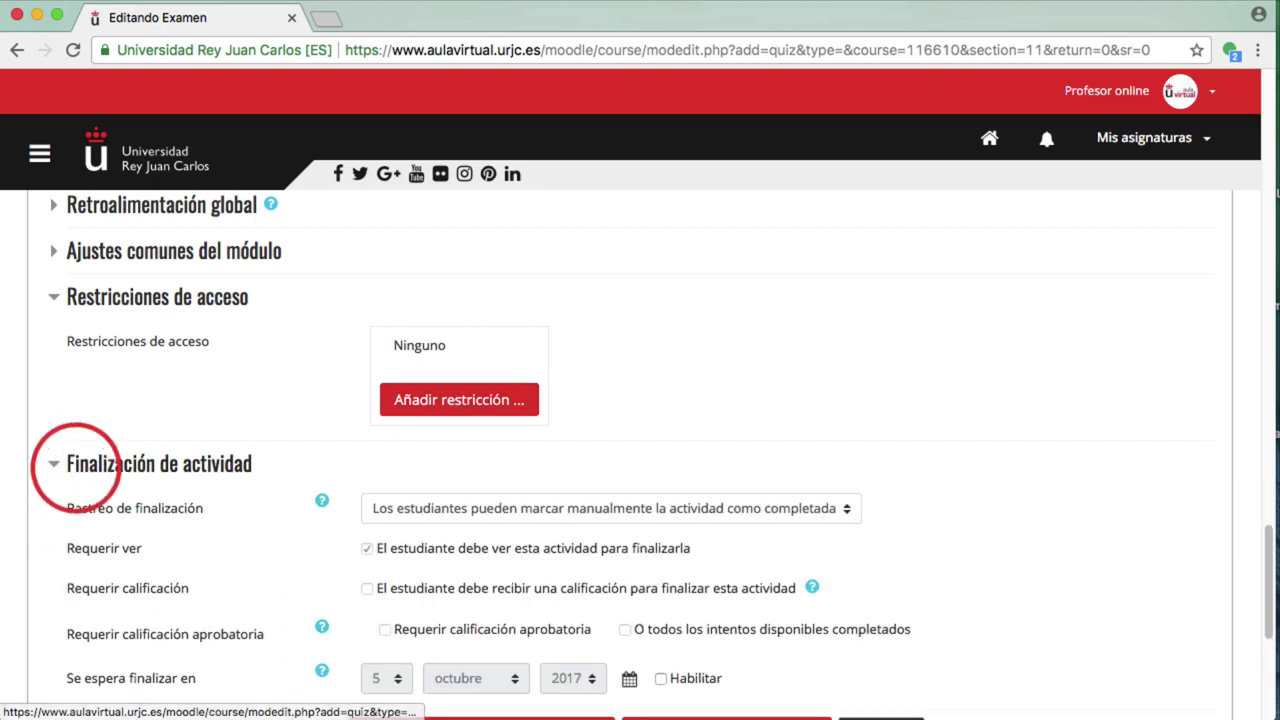
left_click_drag(1268, 526, 1272, 577)
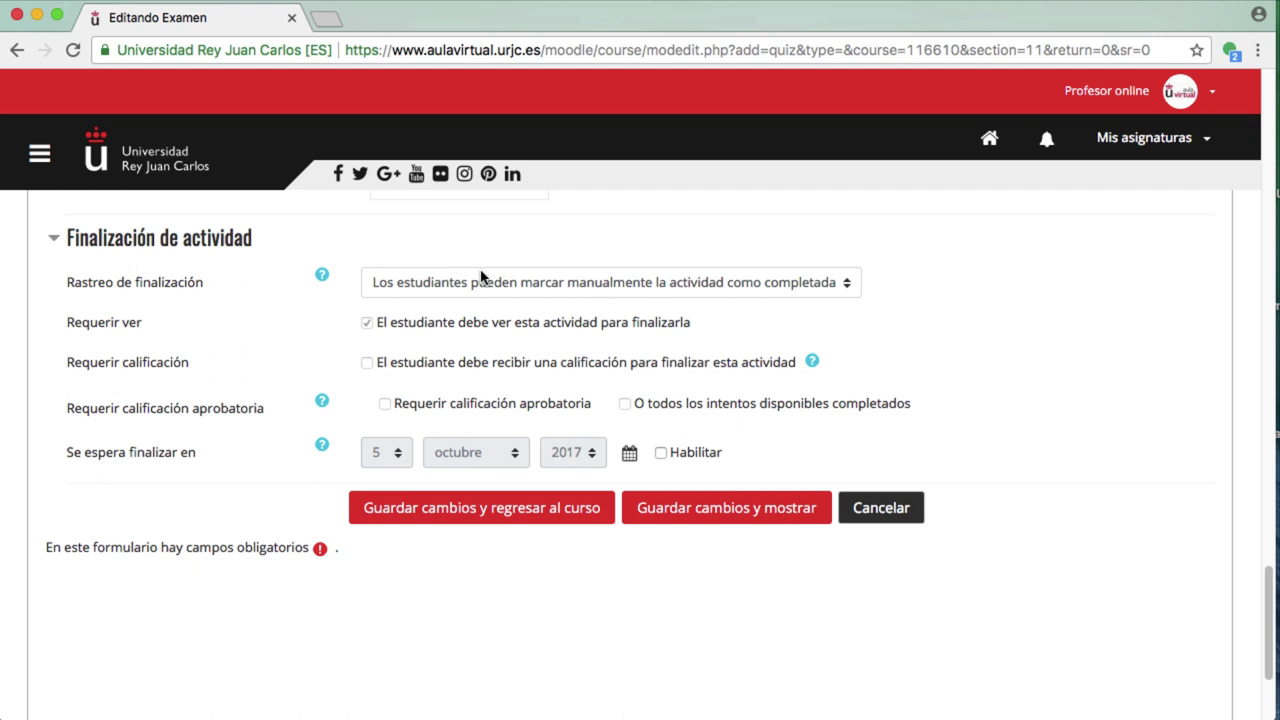
left_click(541, 284)
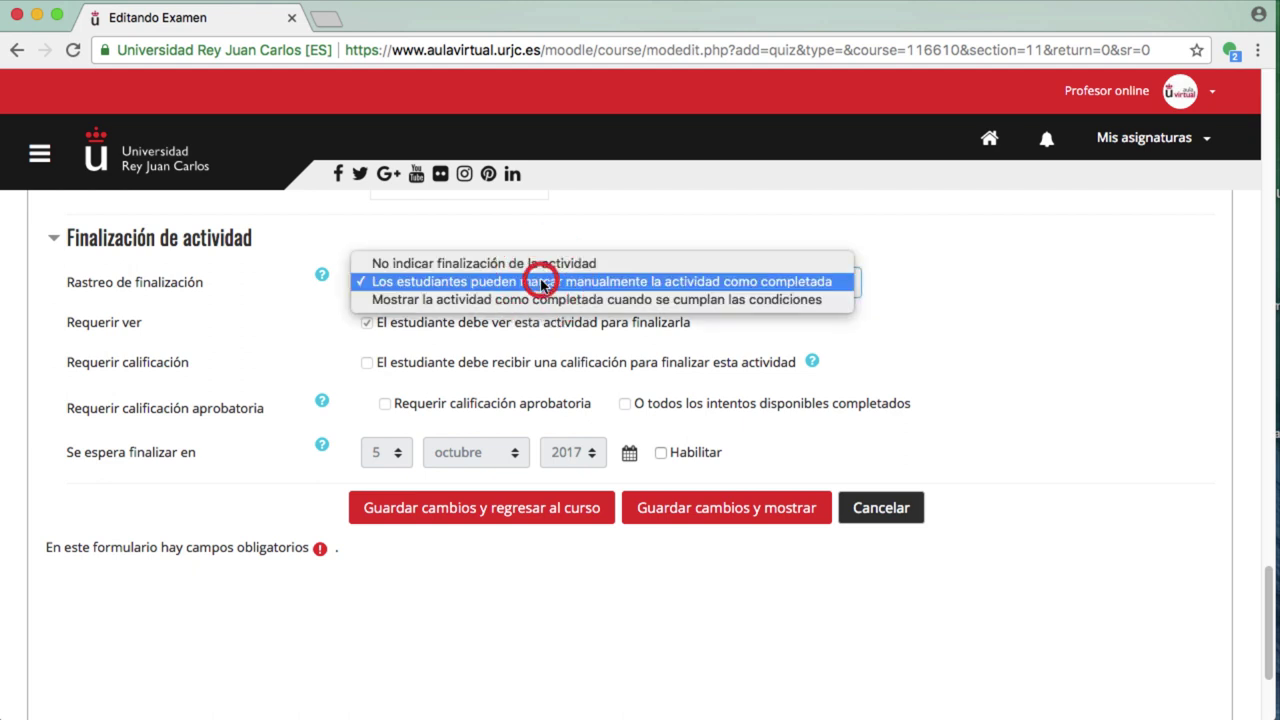
left_click(541, 282)
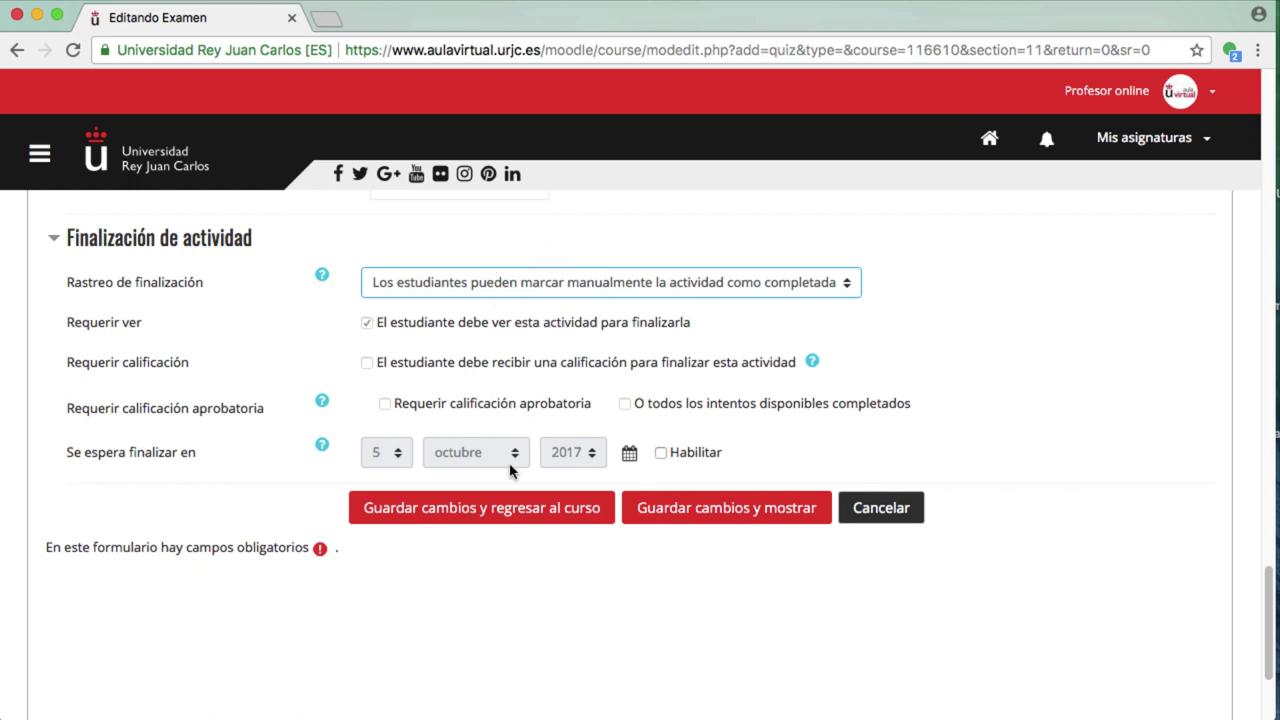
left_click(530, 512)
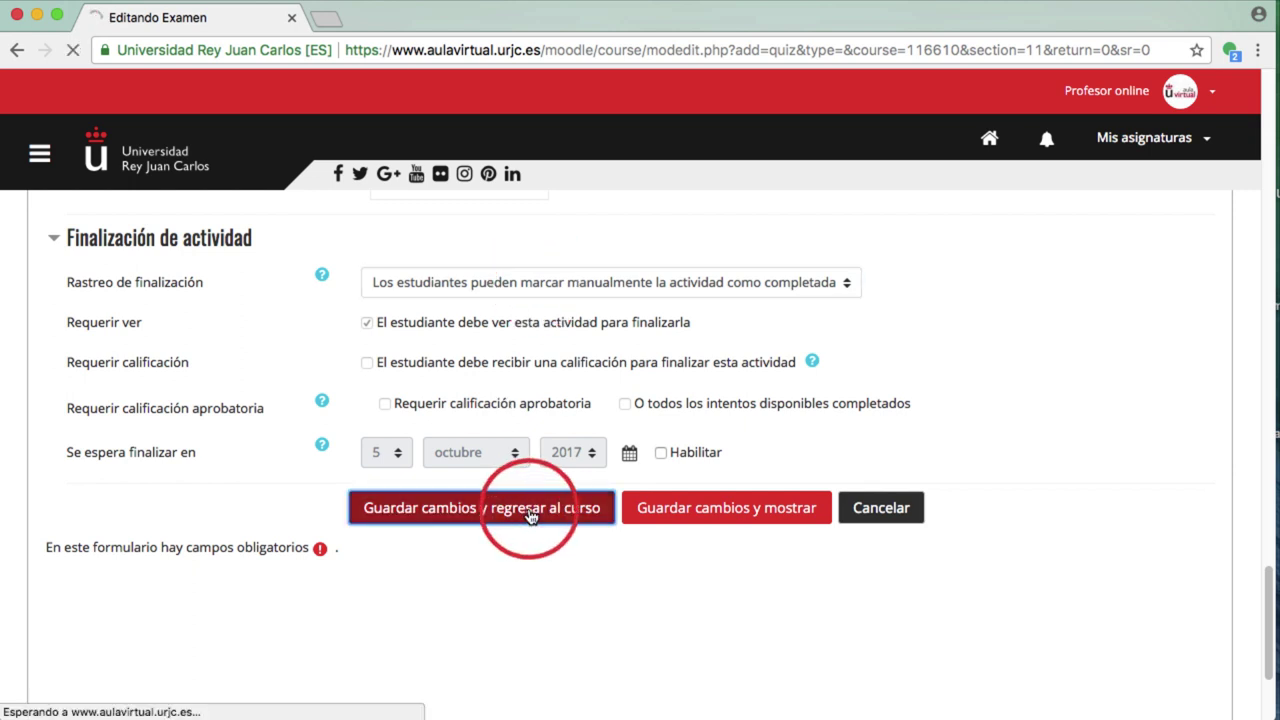